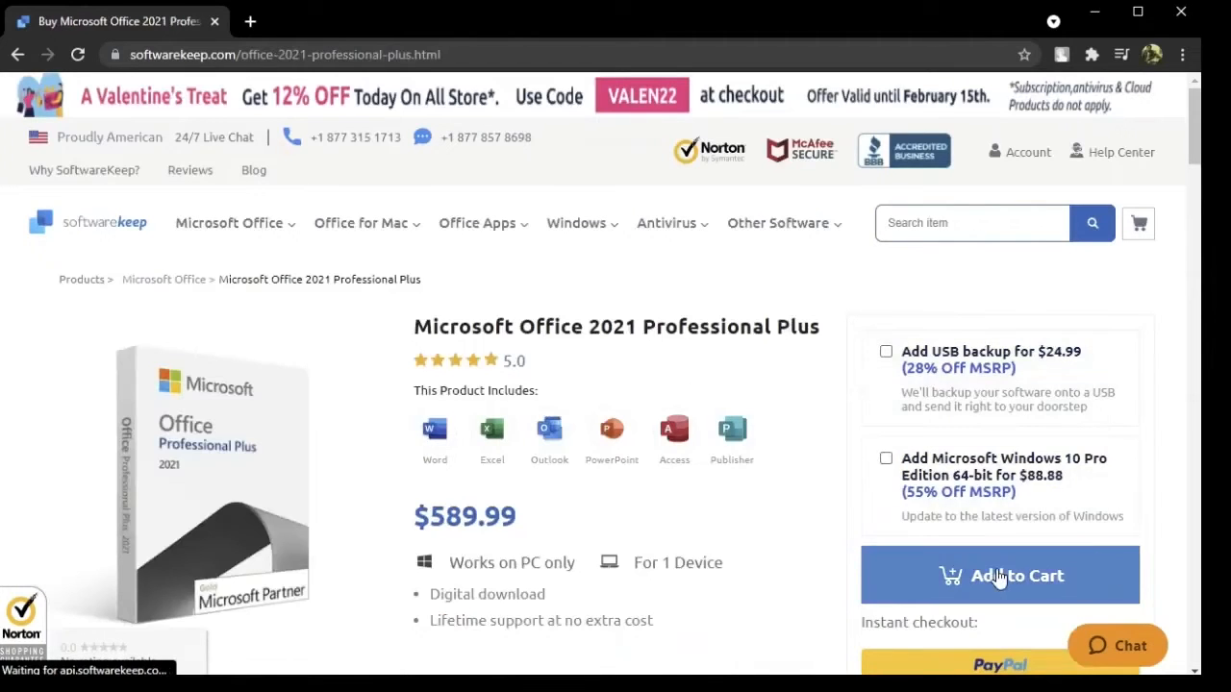
Step: Add Microsoft Office 2021 Professional Plus to the cart and reveal the promo code field before closing the cart
left_click(995, 570)
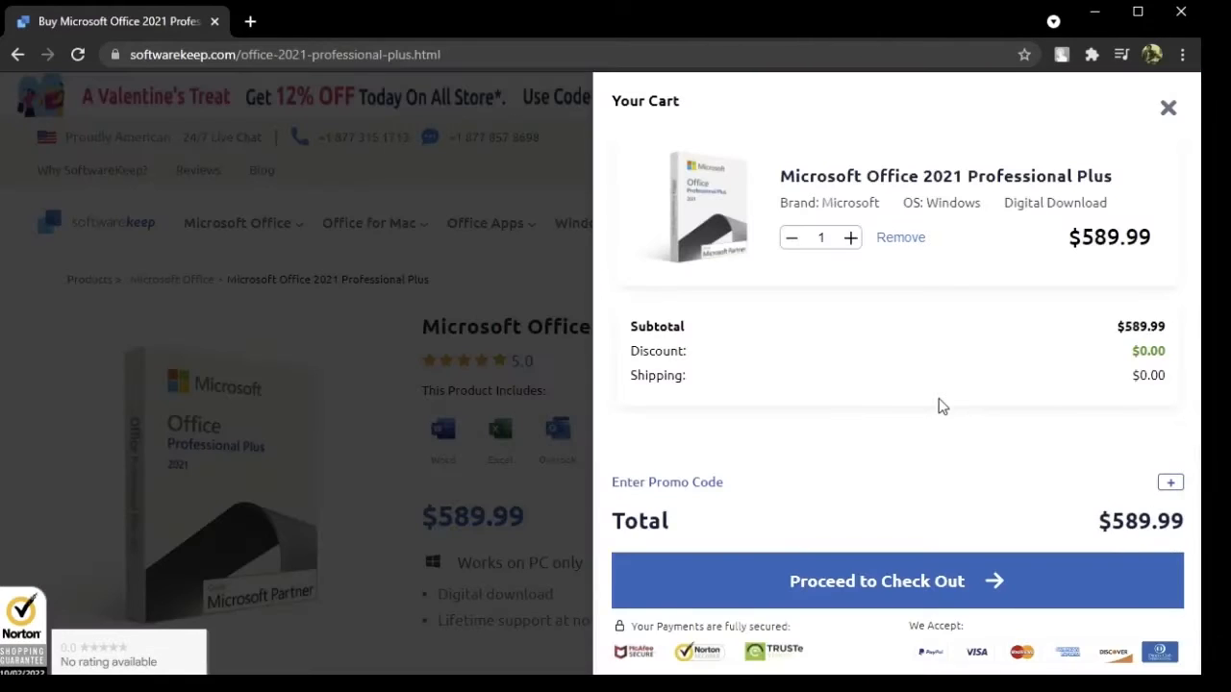
left_click(1172, 484)
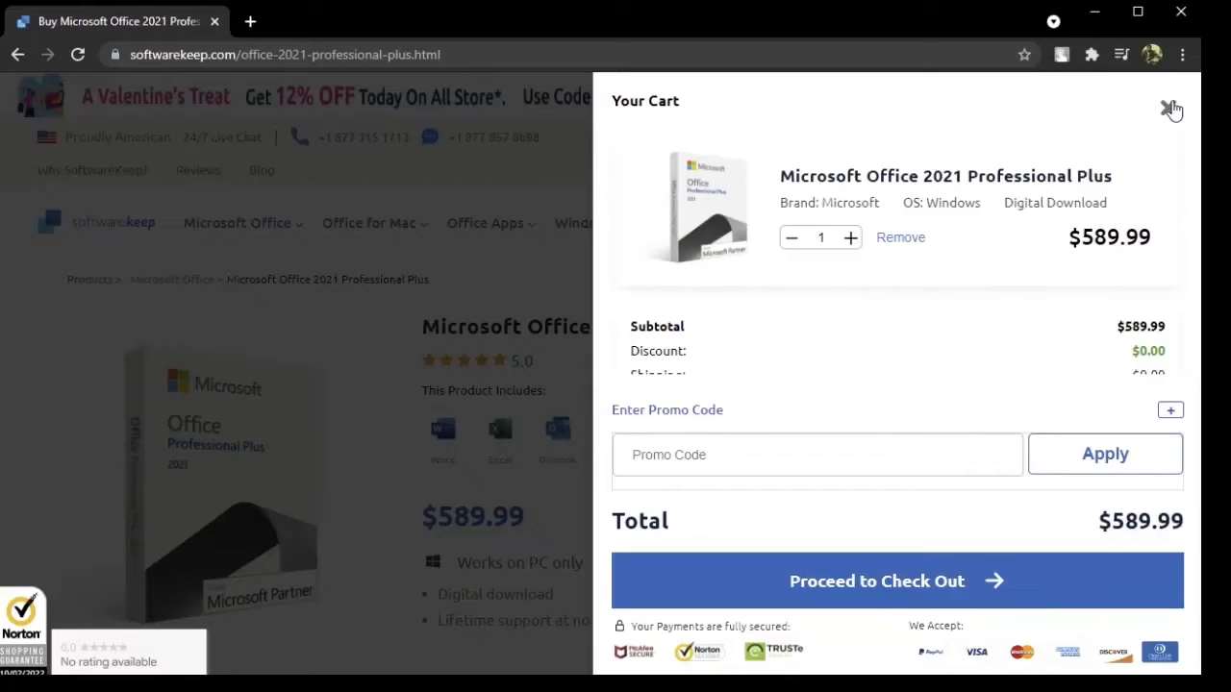
left_click(1169, 108)
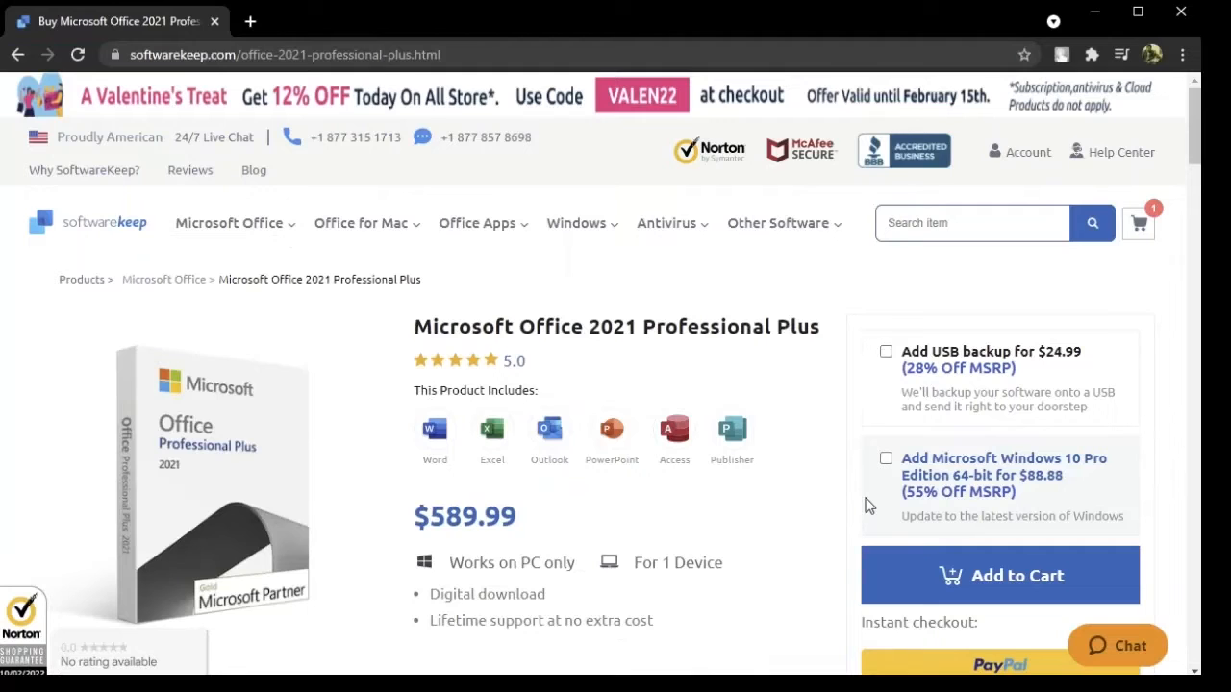
left_click(1134, 650)
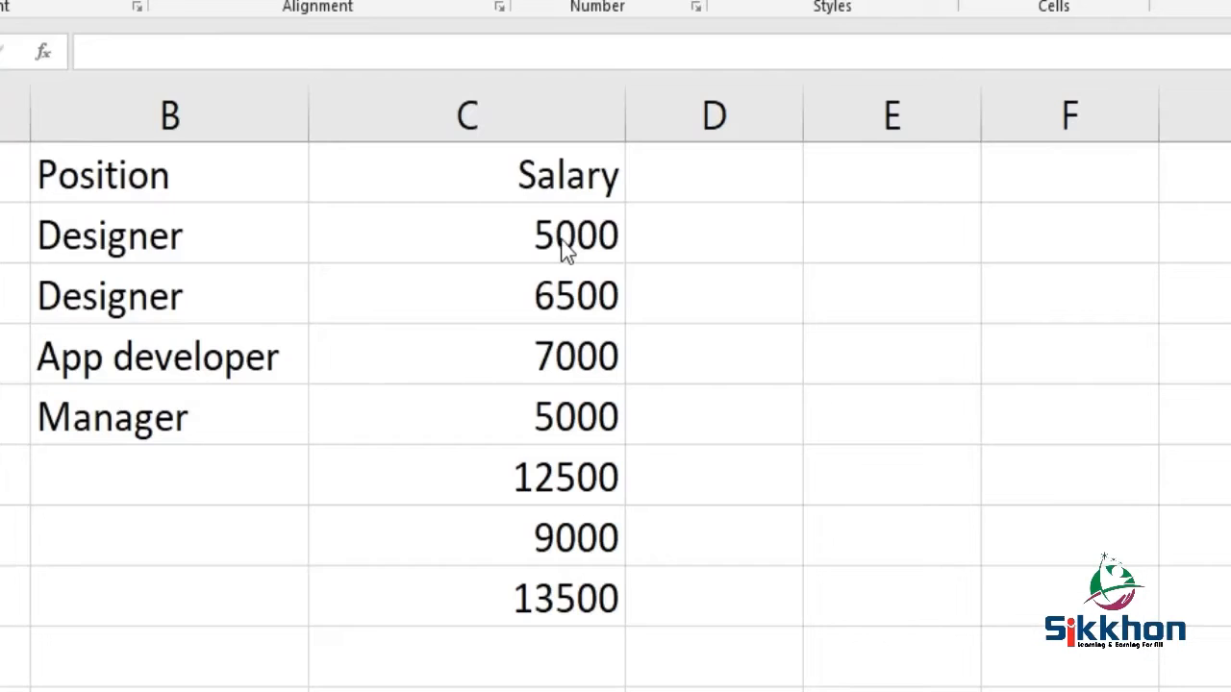
Step: Start a data validation rule for the whole Salary column that allows only whole numbers
left_click(568, 300)
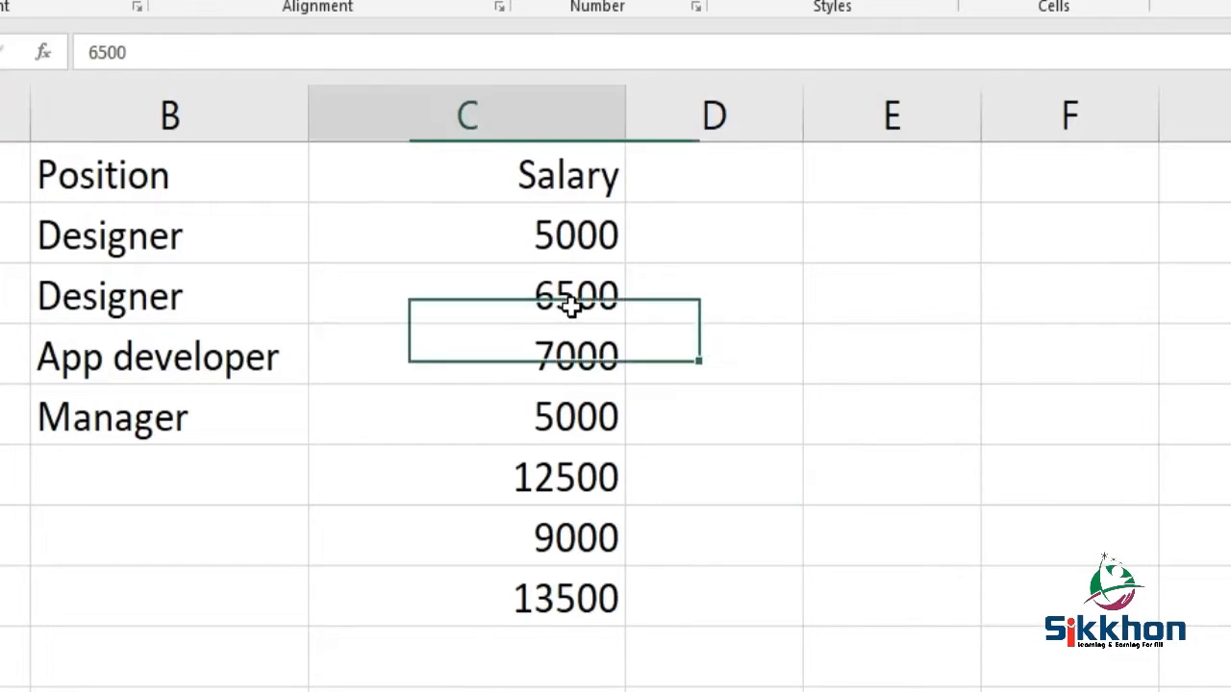
left_click(586, 432)
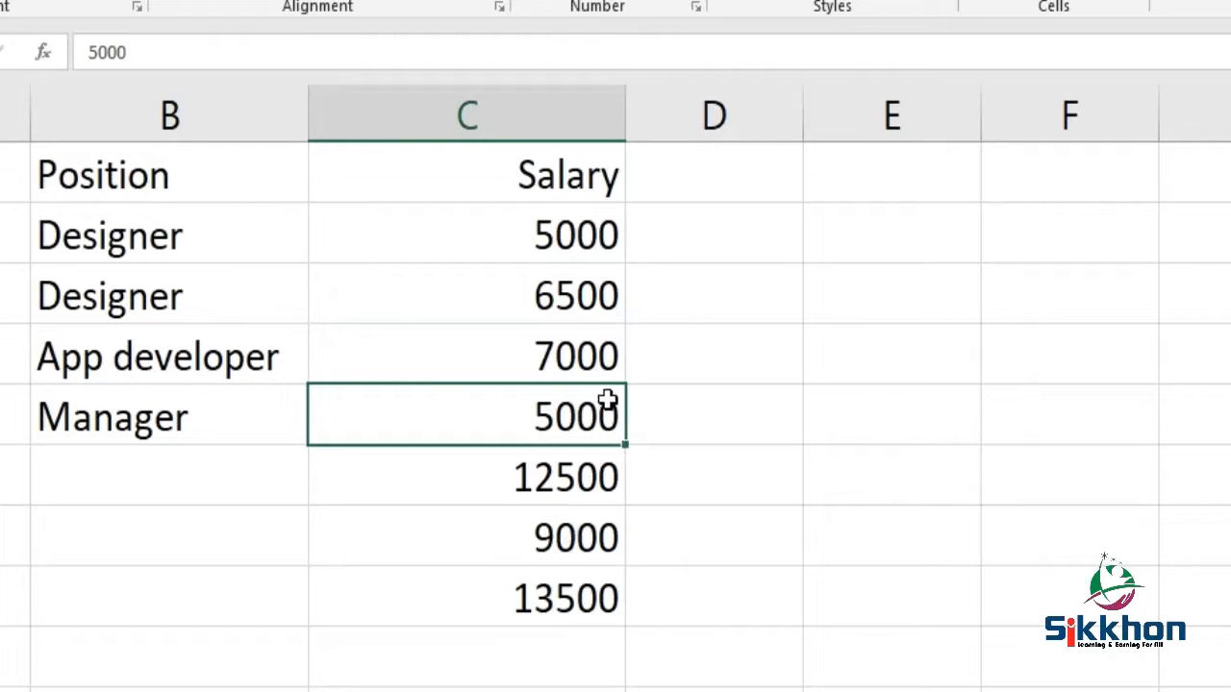
left_click(524, 110)
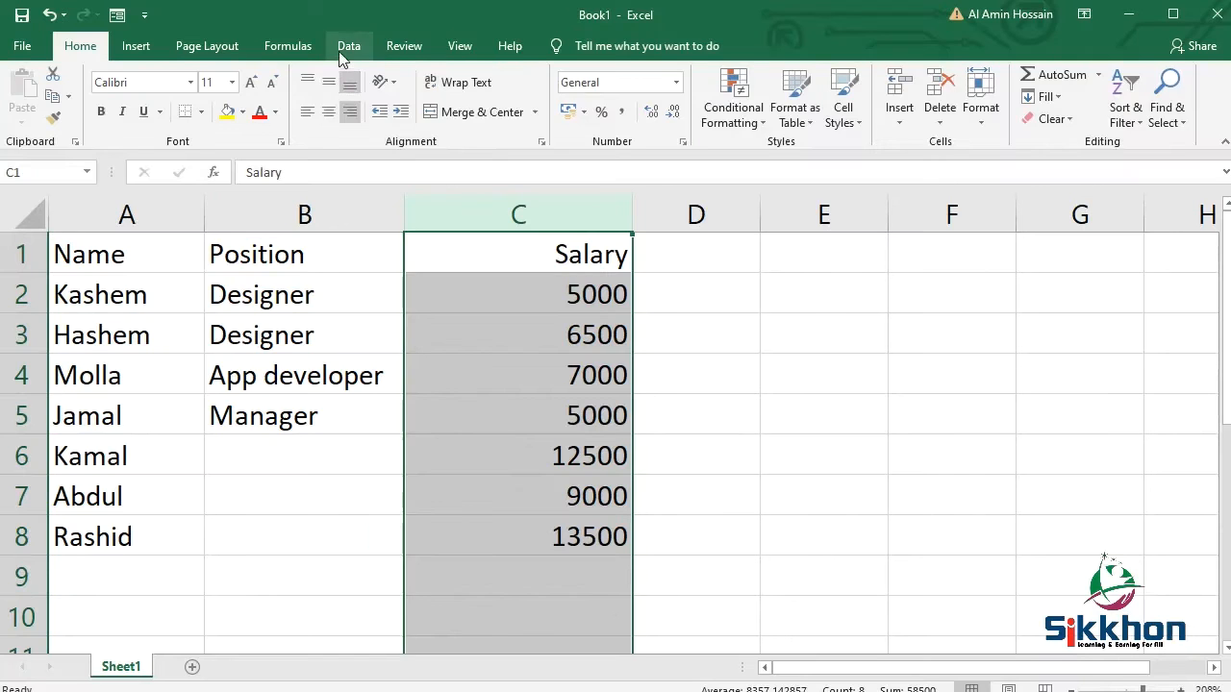
left_click(348, 46)
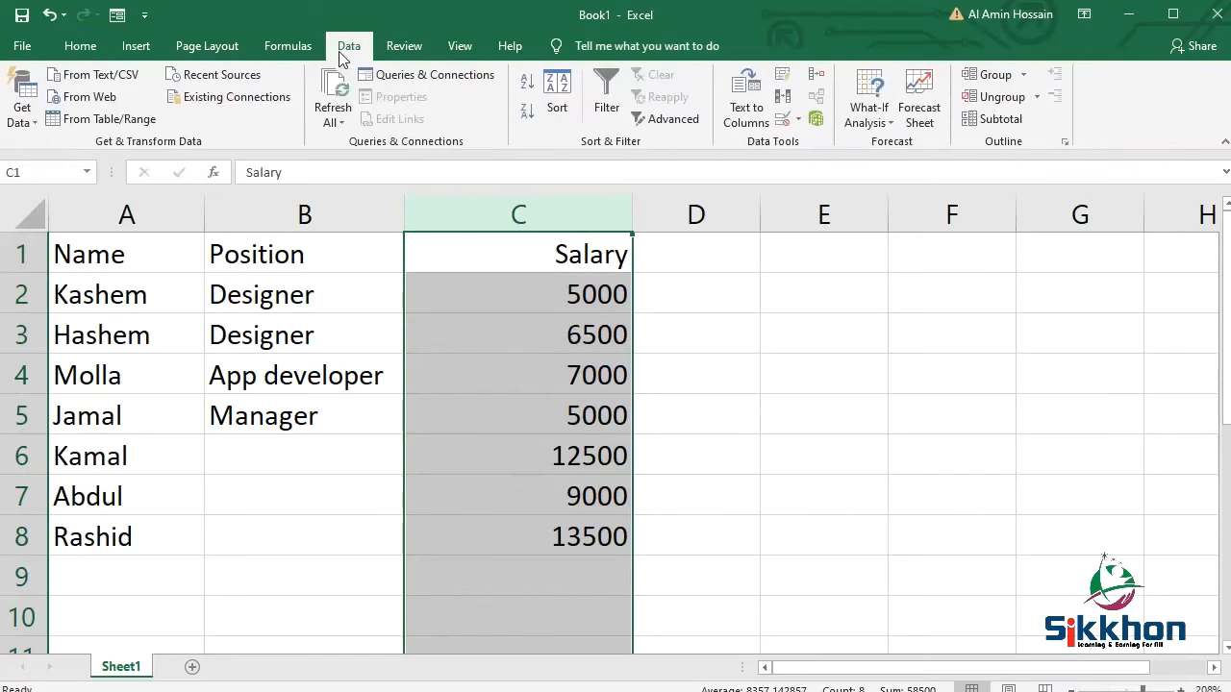
left_click(782, 119)
left_click_drag(825, 41, 776, 214)
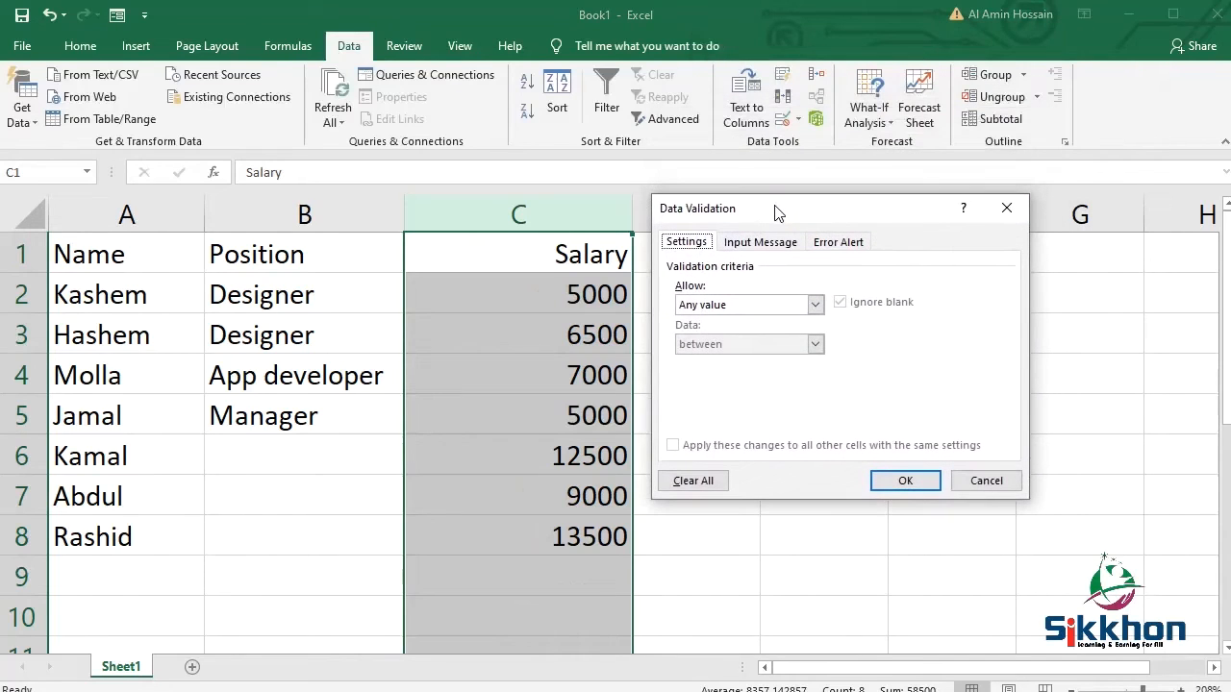
left_click(814, 305)
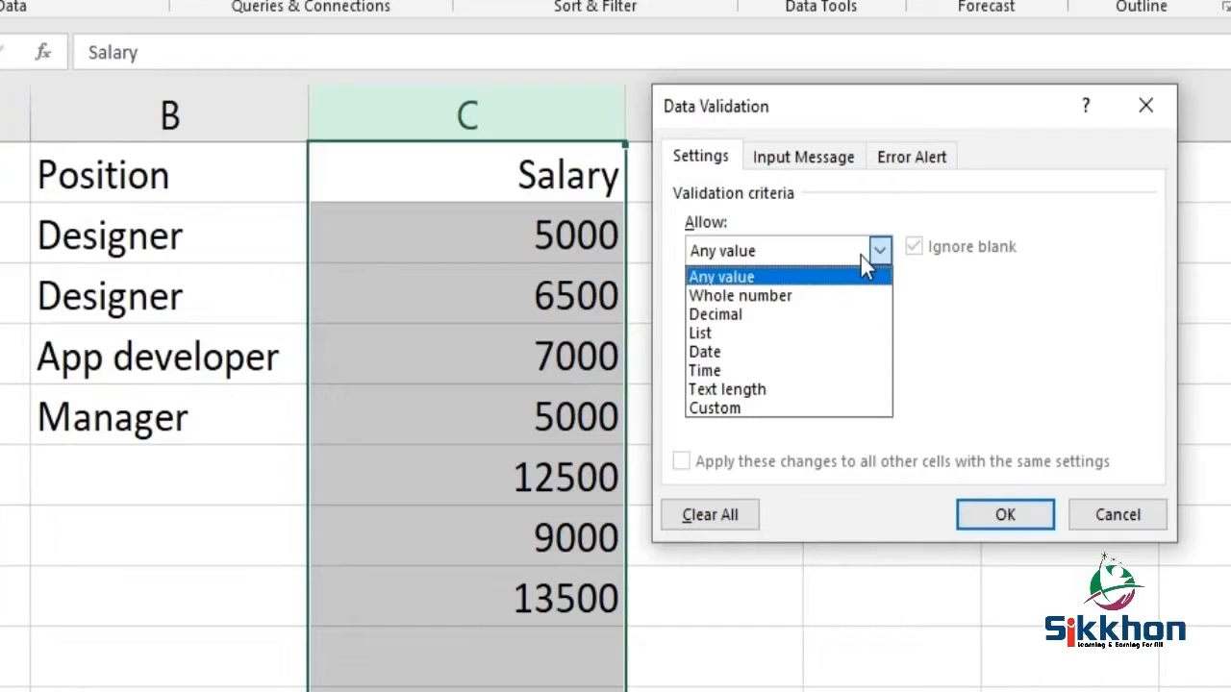
left_click(862, 296)
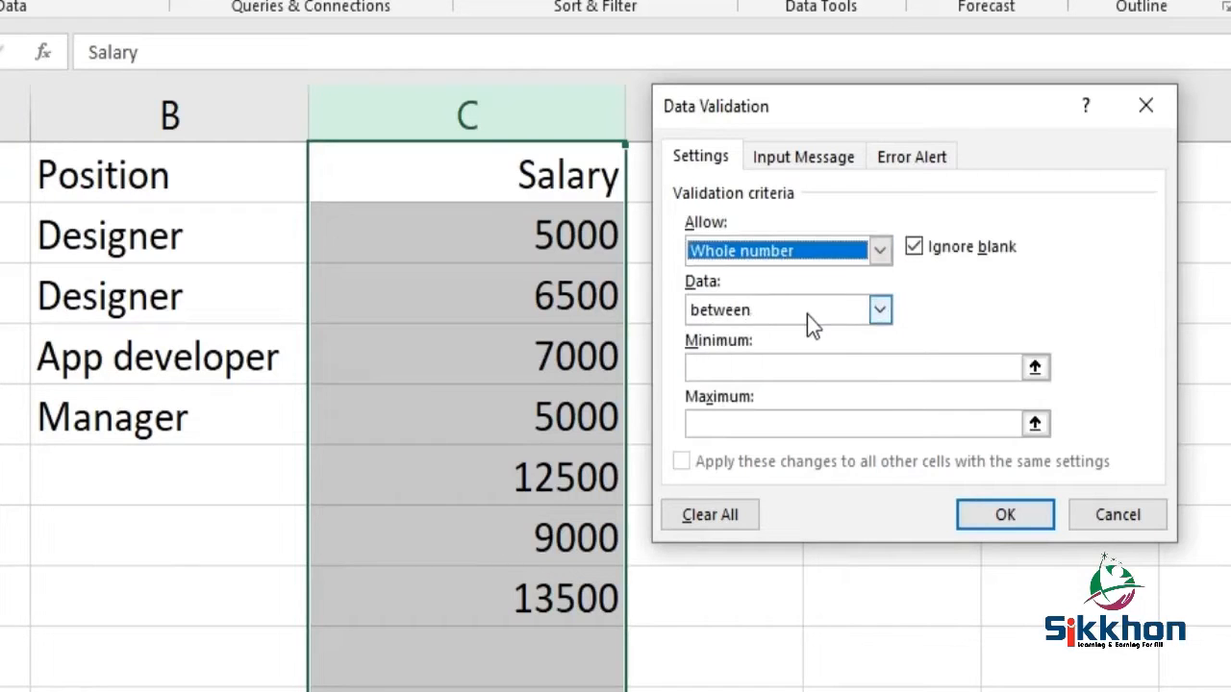
Step: Limit the Salary rule to values between a minimum of 6000 and a maximum of 13000, and apply it
left_click(835, 370)
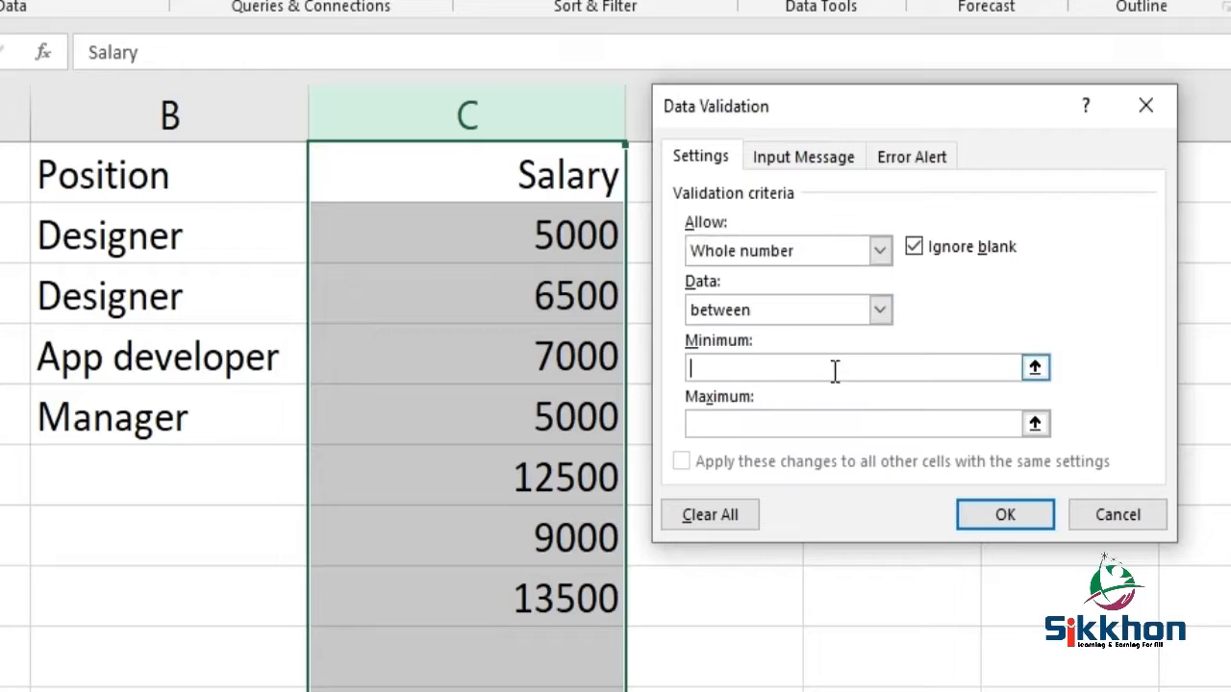
type("4")
key("BackSpace")
type("6000")
left_click(797, 423)
type("13000")
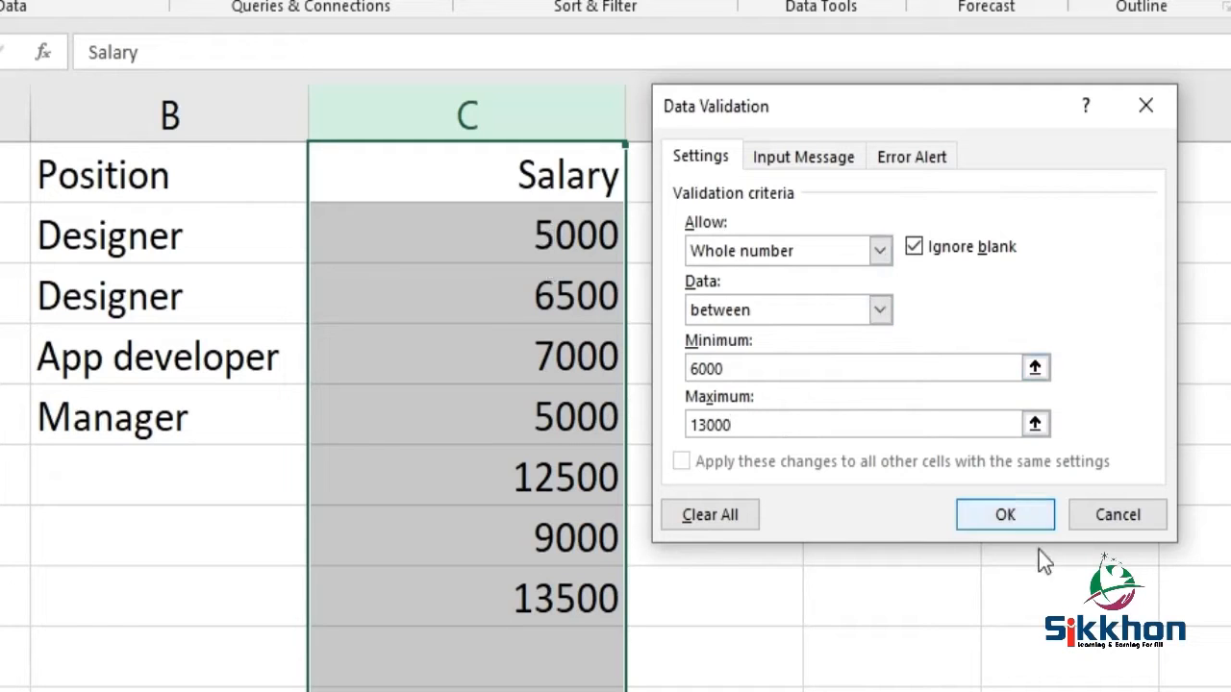
left_click(1031, 518)
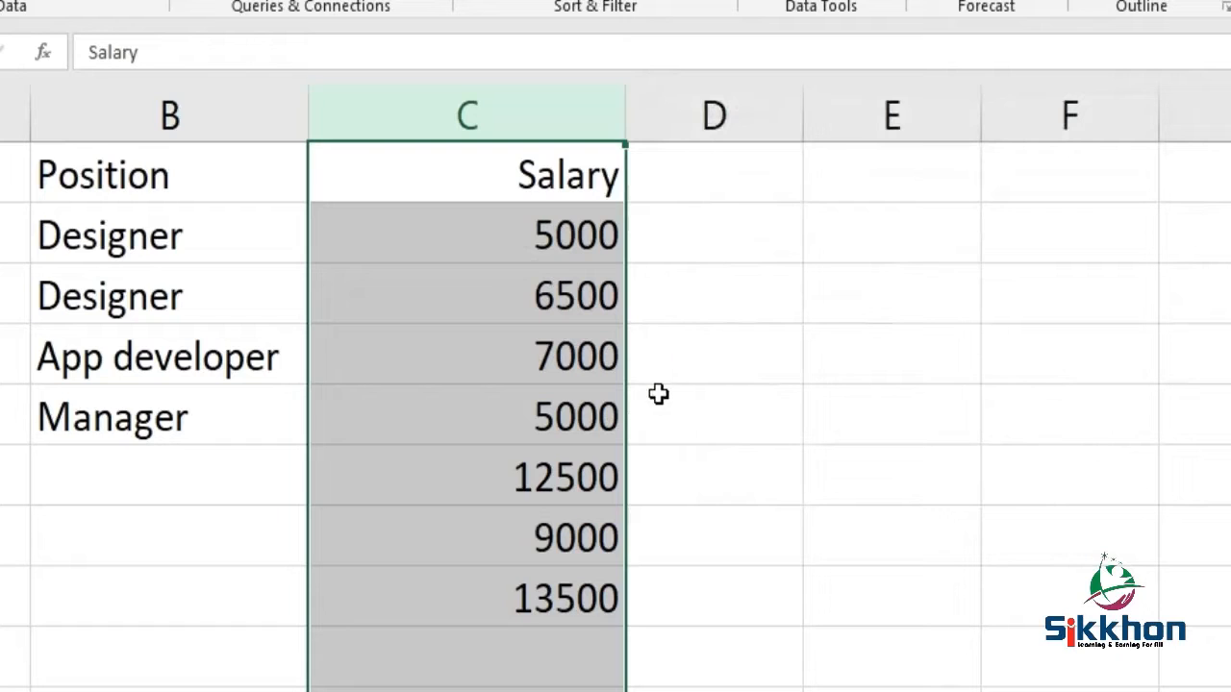
Step: Try to enter 5000 in cell C9 below the last salary
left_click(557, 650)
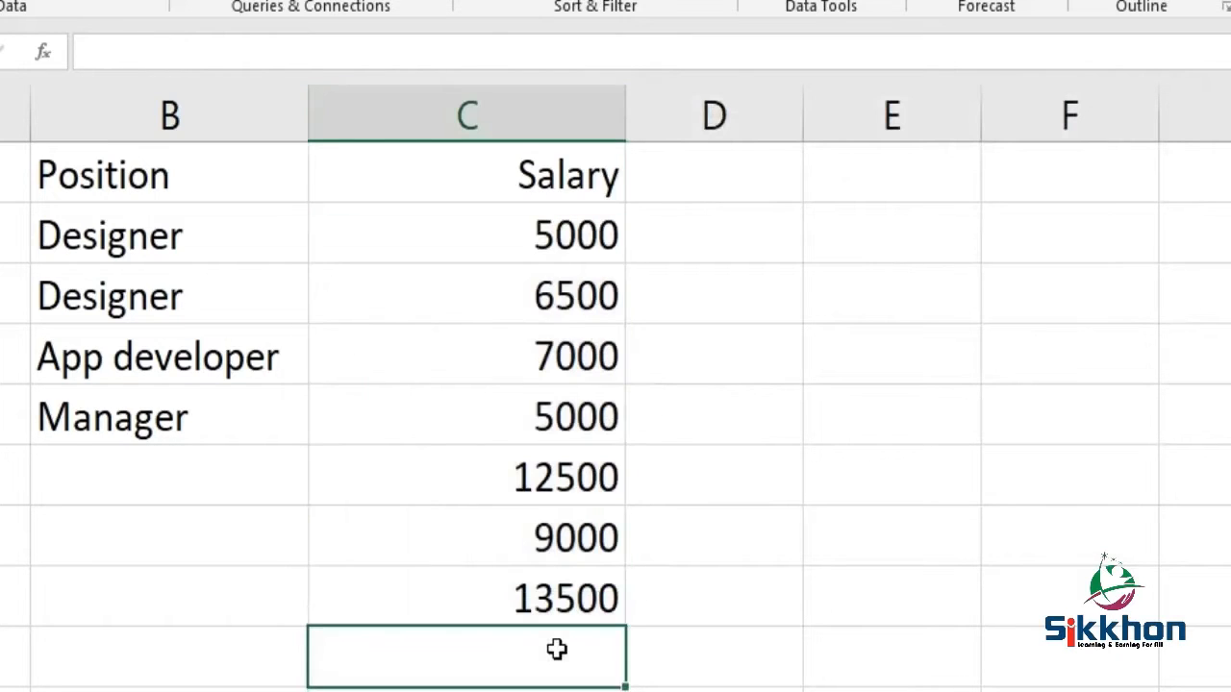
type("5000")
key("Return")
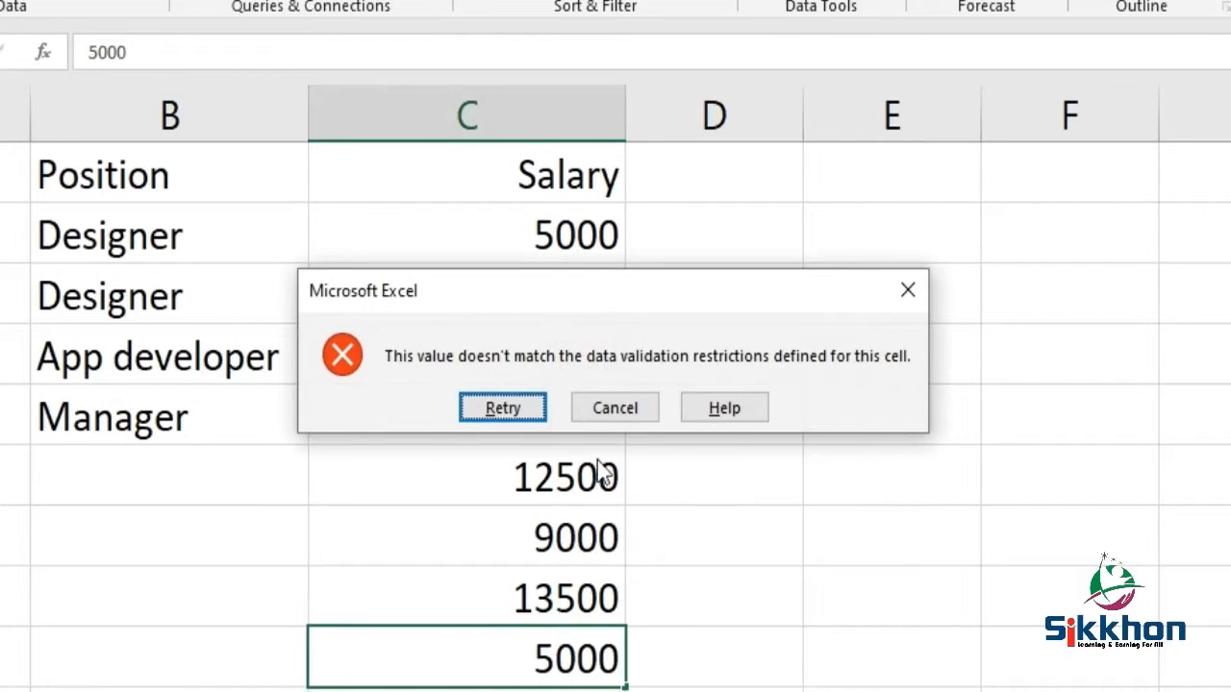
left_click(611, 411)
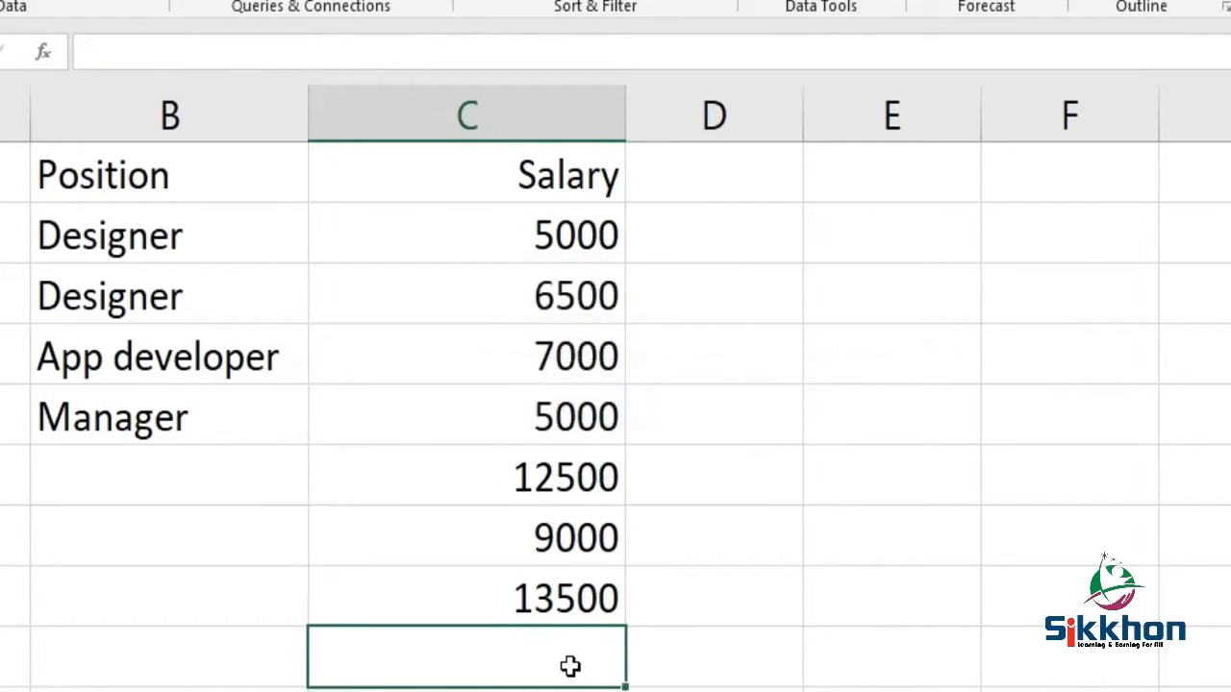
Step: Enter 6500 in cell C9 as a further salary
type("6500")
key("Return")
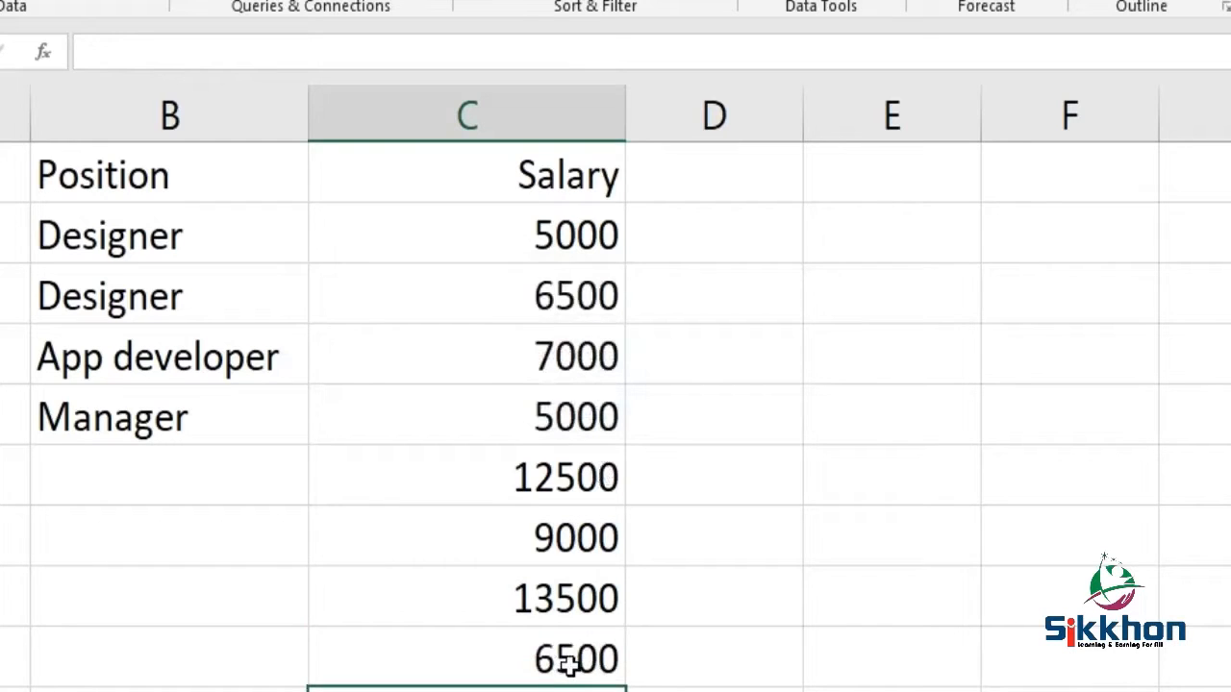
left_click(570, 663)
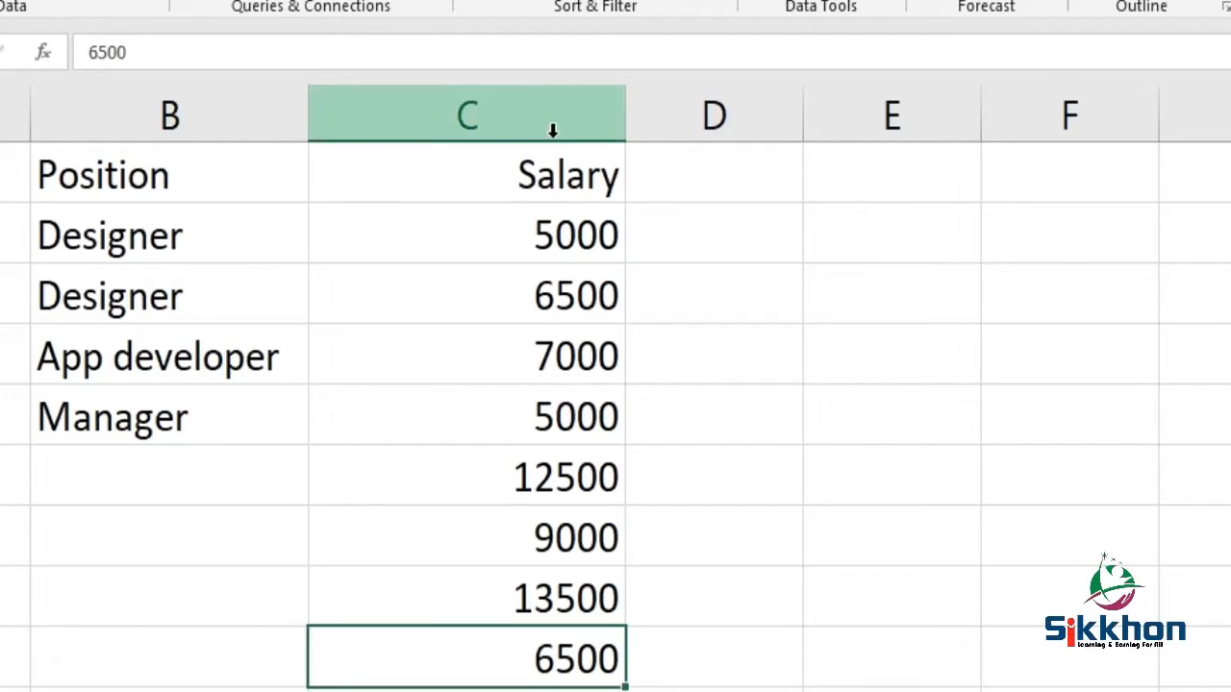
Step: Review the Salary column's validation criteria and circle its invalid data
left_click(567, 123)
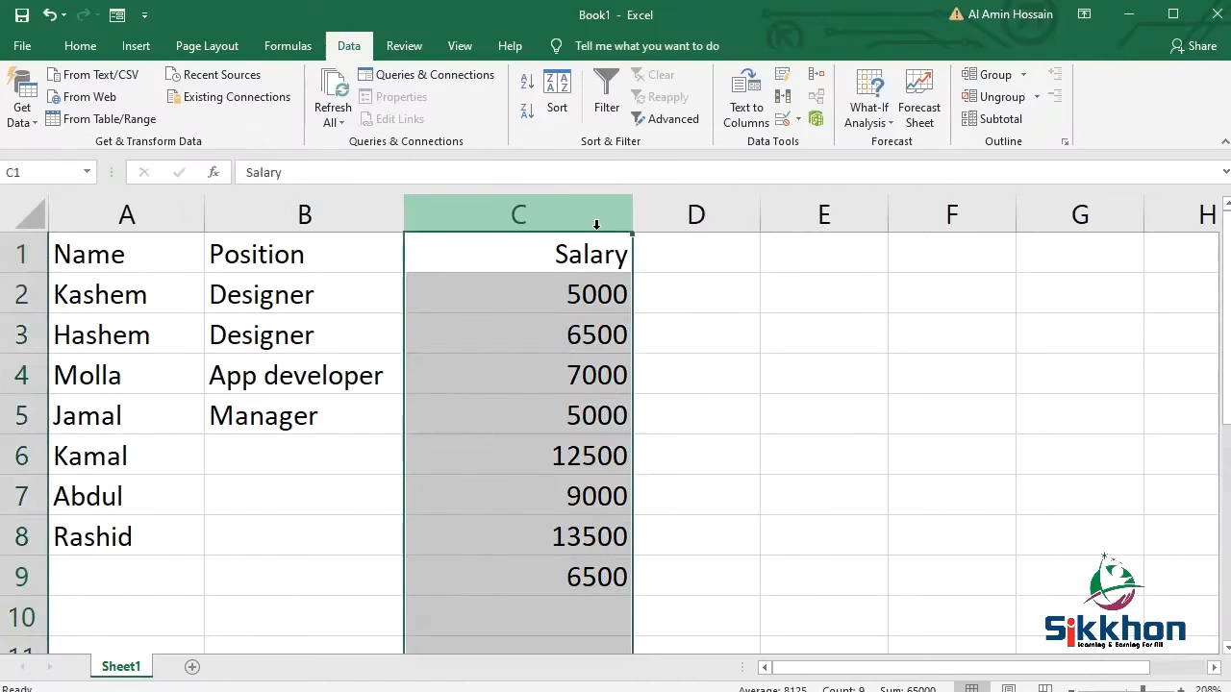
left_click(788, 120)
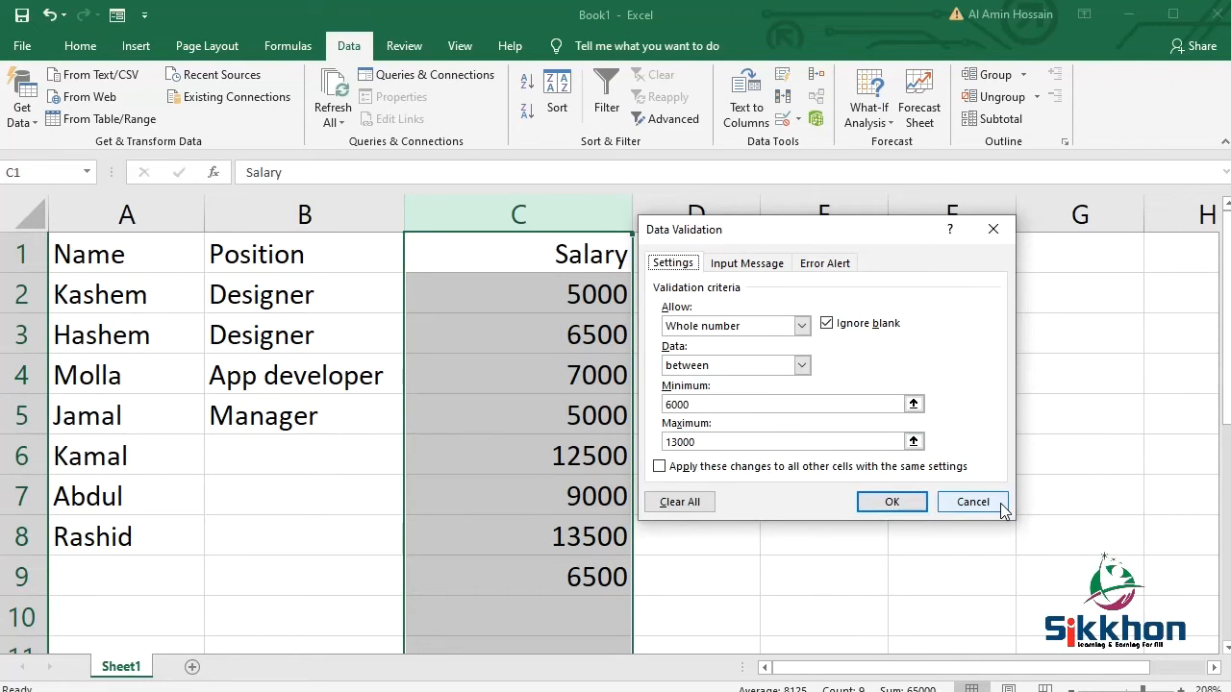
left_click(896, 504)
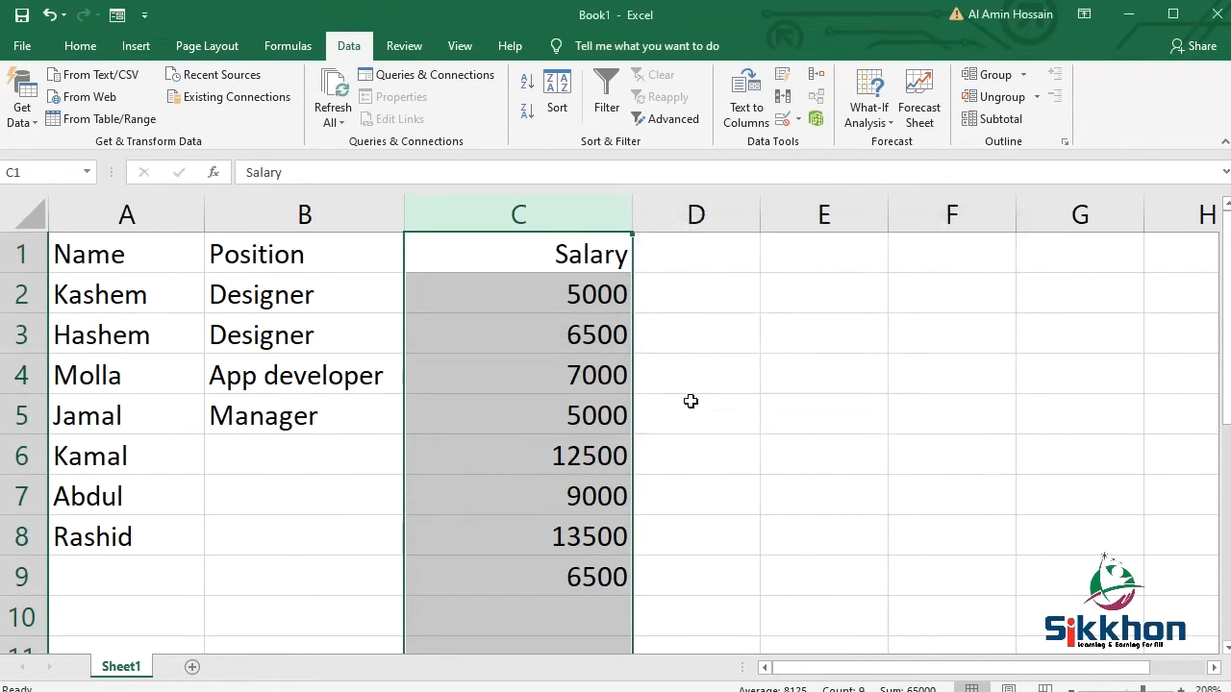
left_click(798, 120)
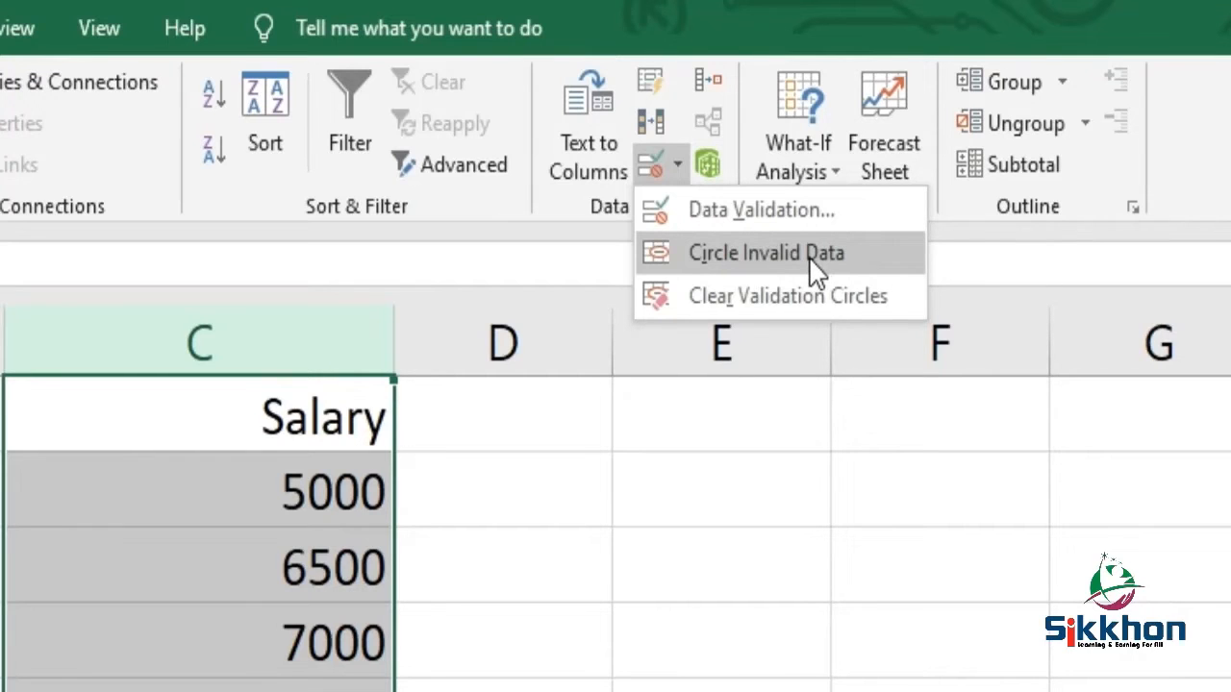
left_click(784, 257)
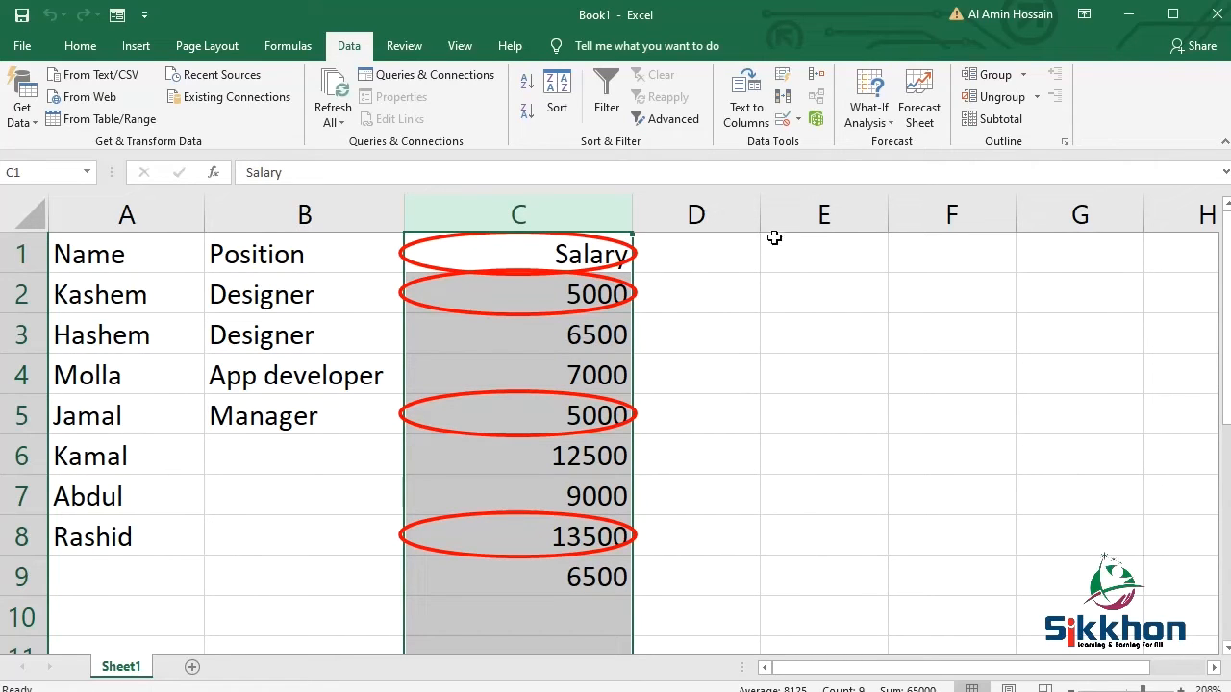
Step: Change the Salary column's validation rule to whole numbers equal to 5000 and circle the invalid data again
left_click(784, 119)
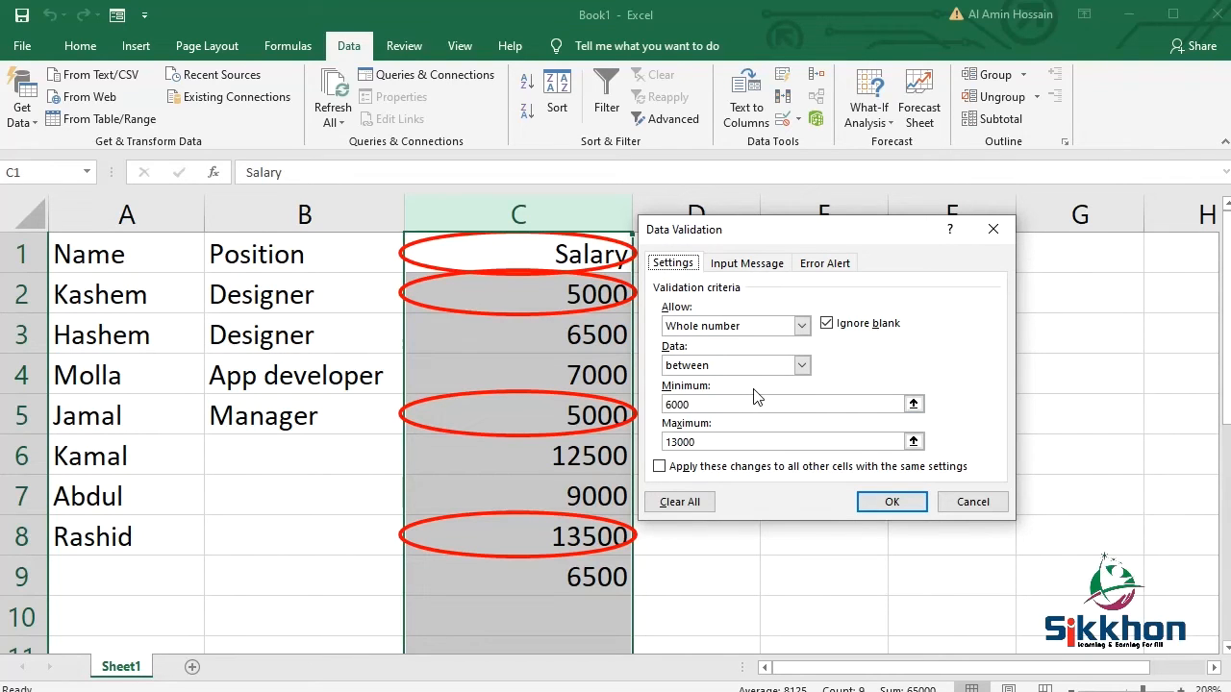
left_click(891, 501)
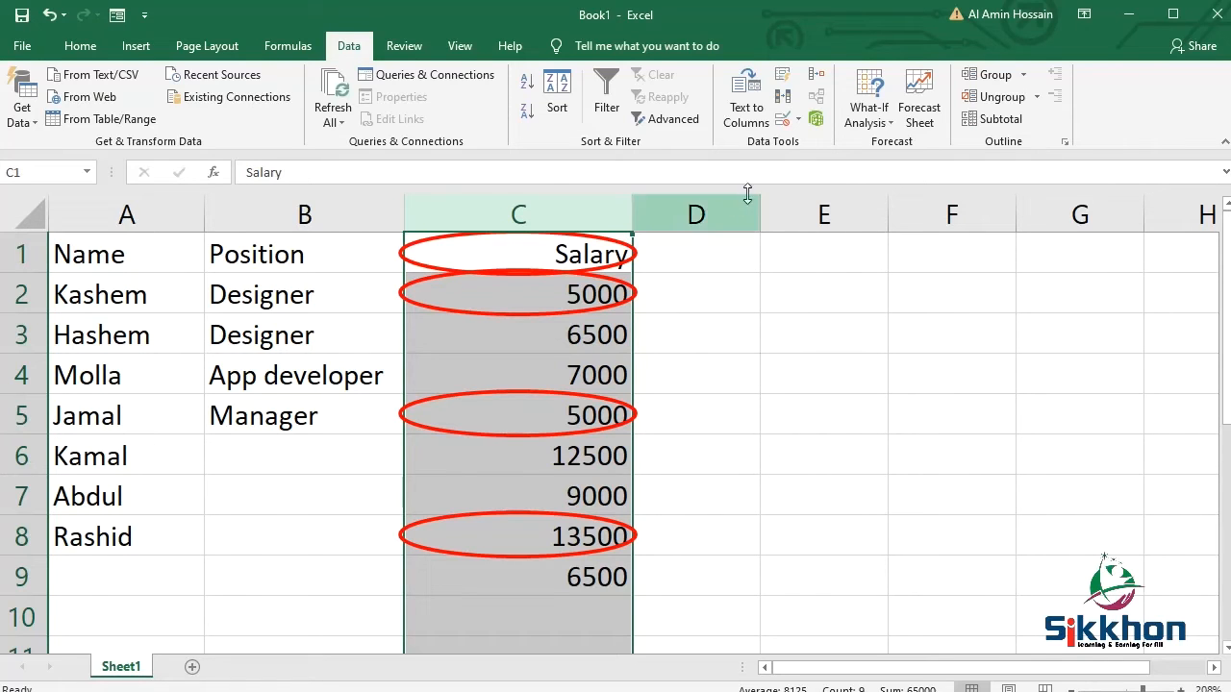
left_click(785, 120)
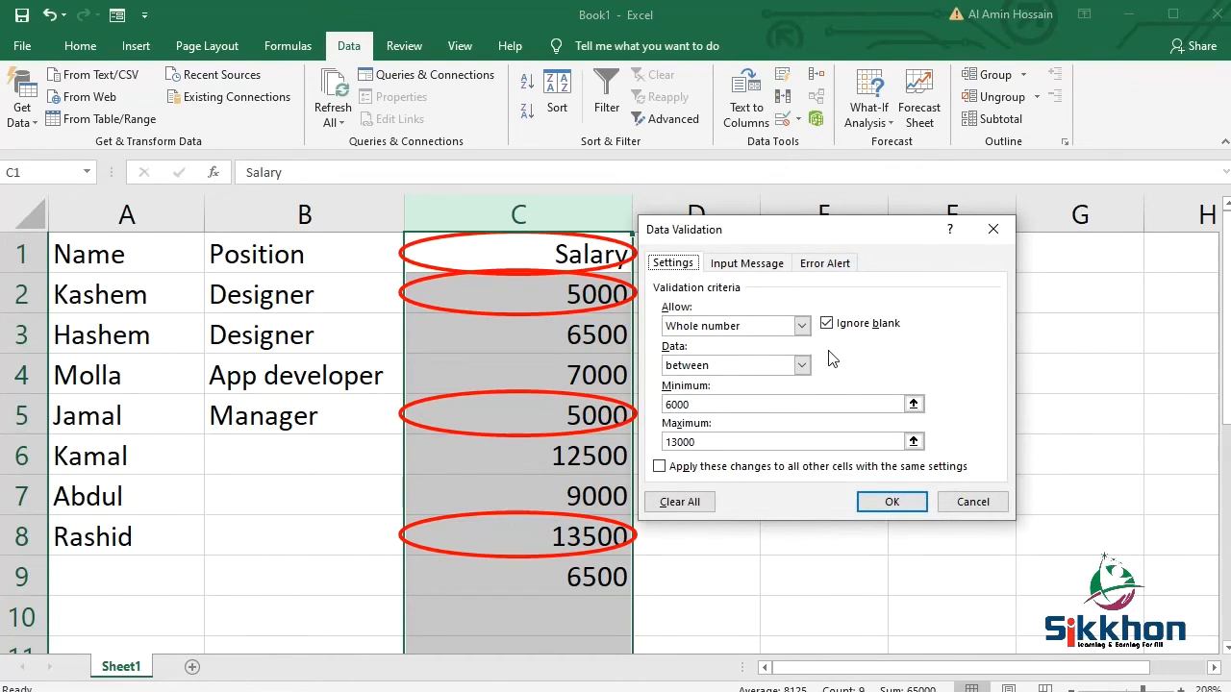
left_click(779, 365)
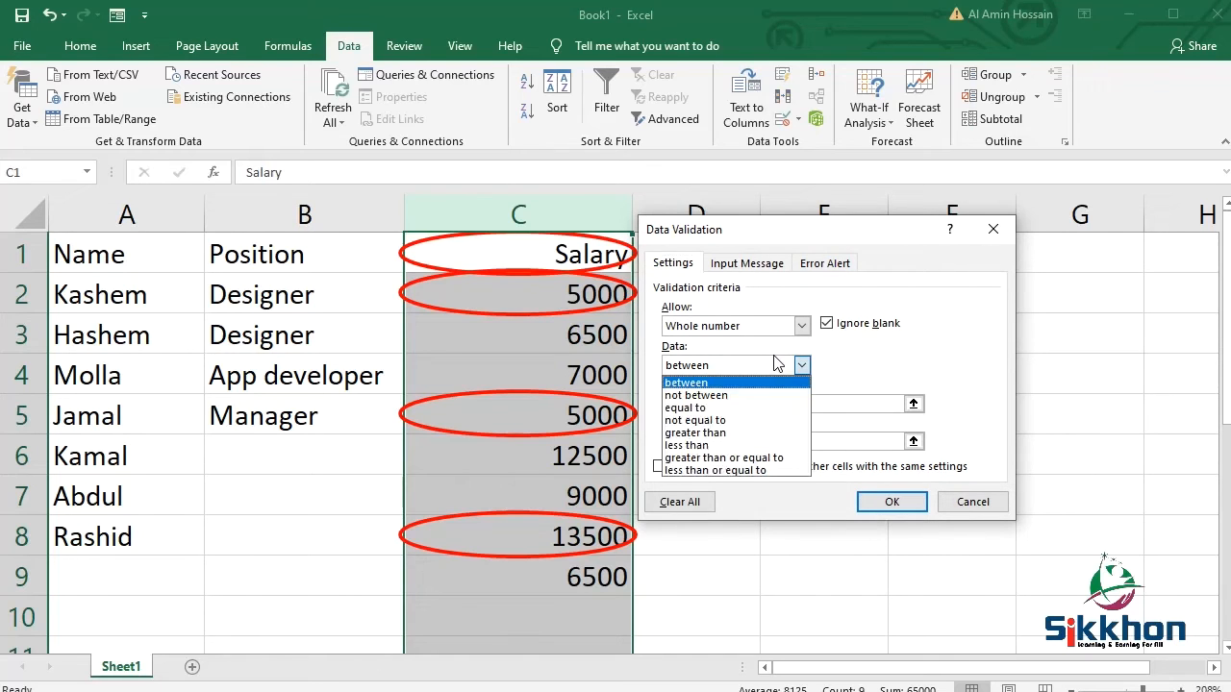
left_click(760, 409)
left_click(736, 404)
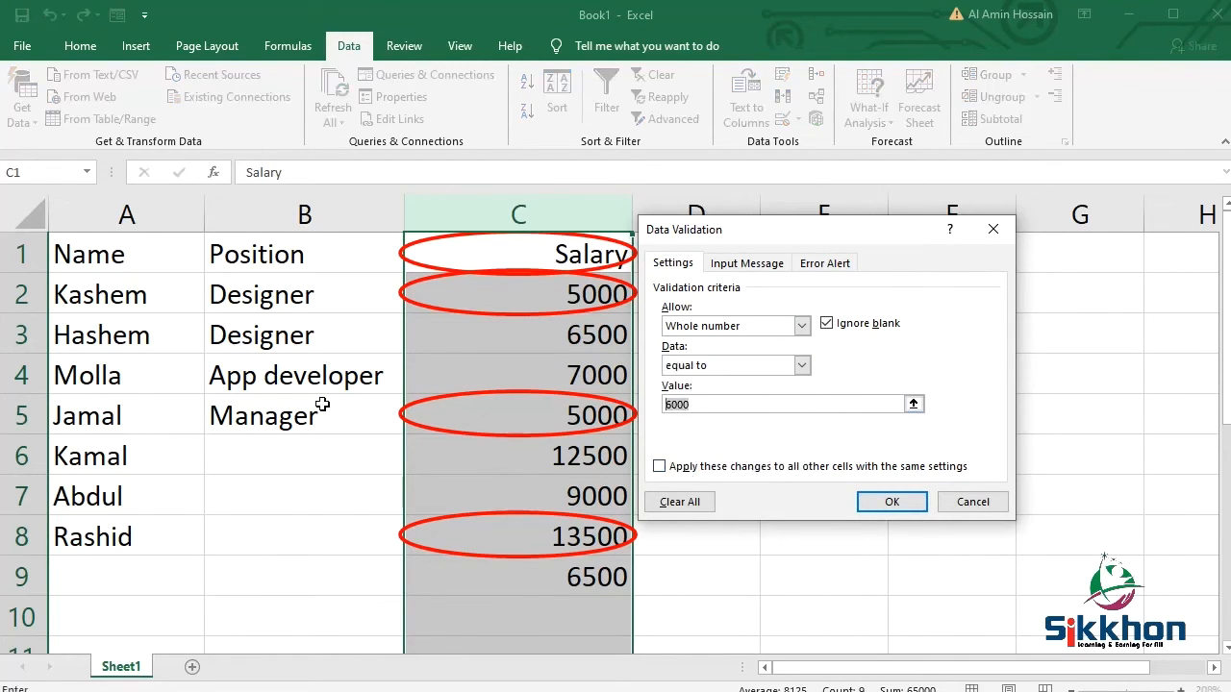
type("5000")
left_click(892, 501)
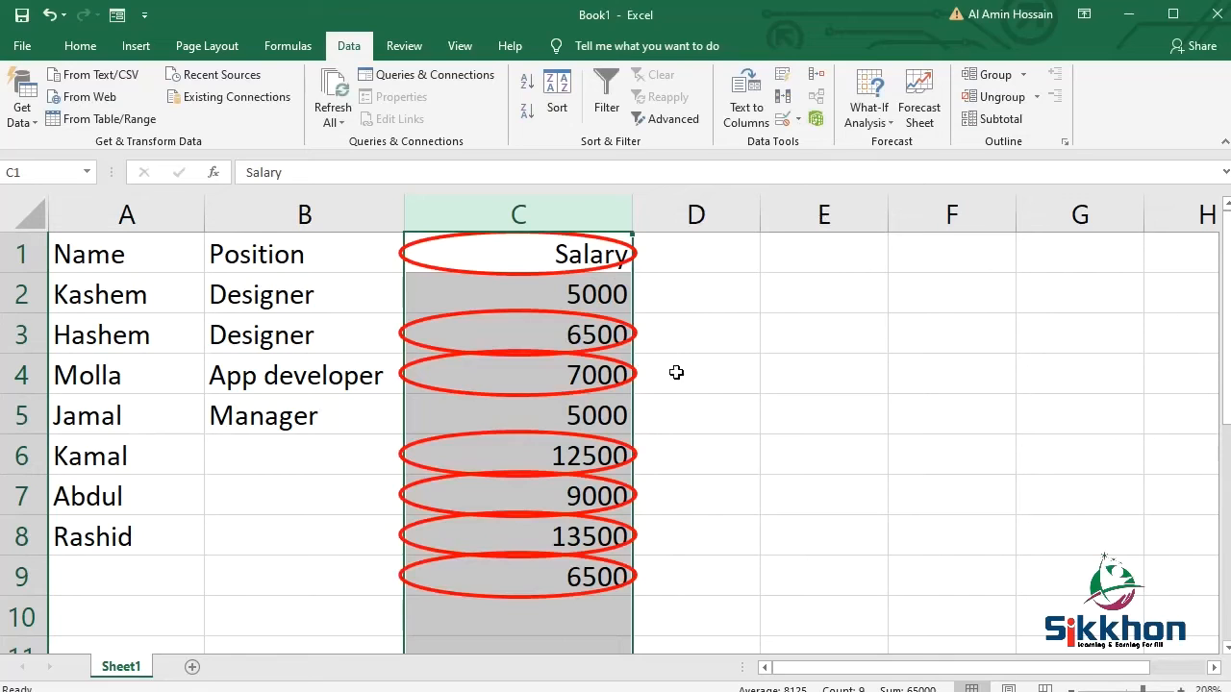
left_click(800, 120)
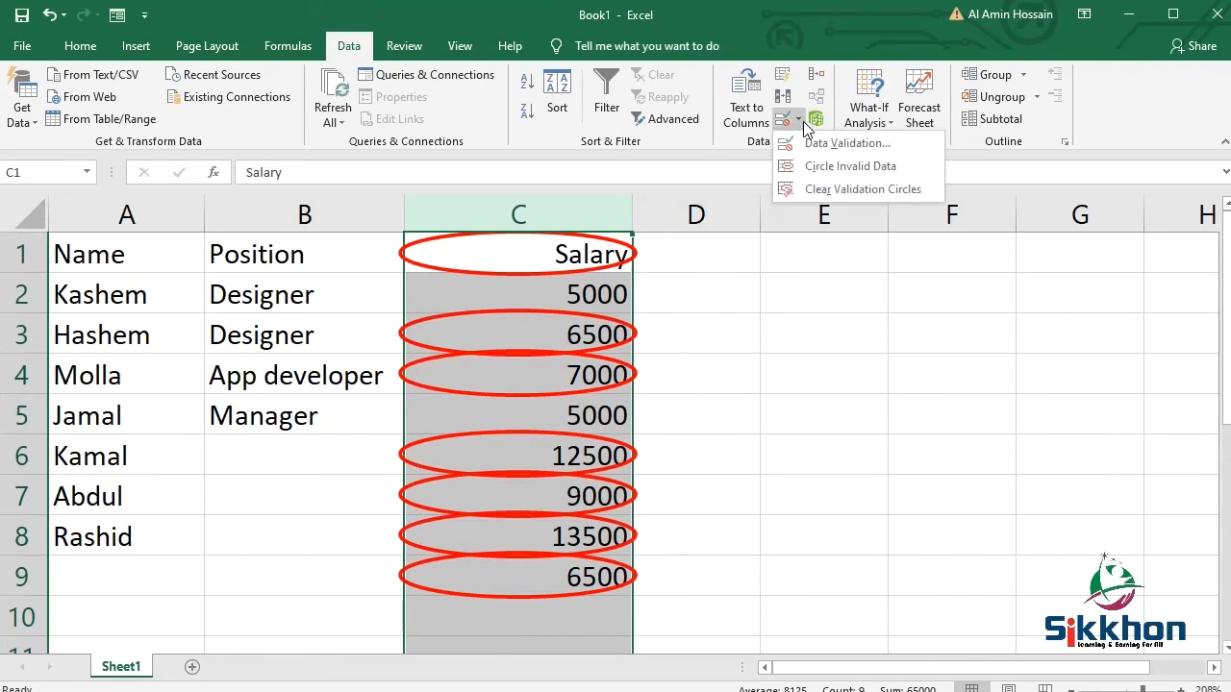
left_click(842, 164)
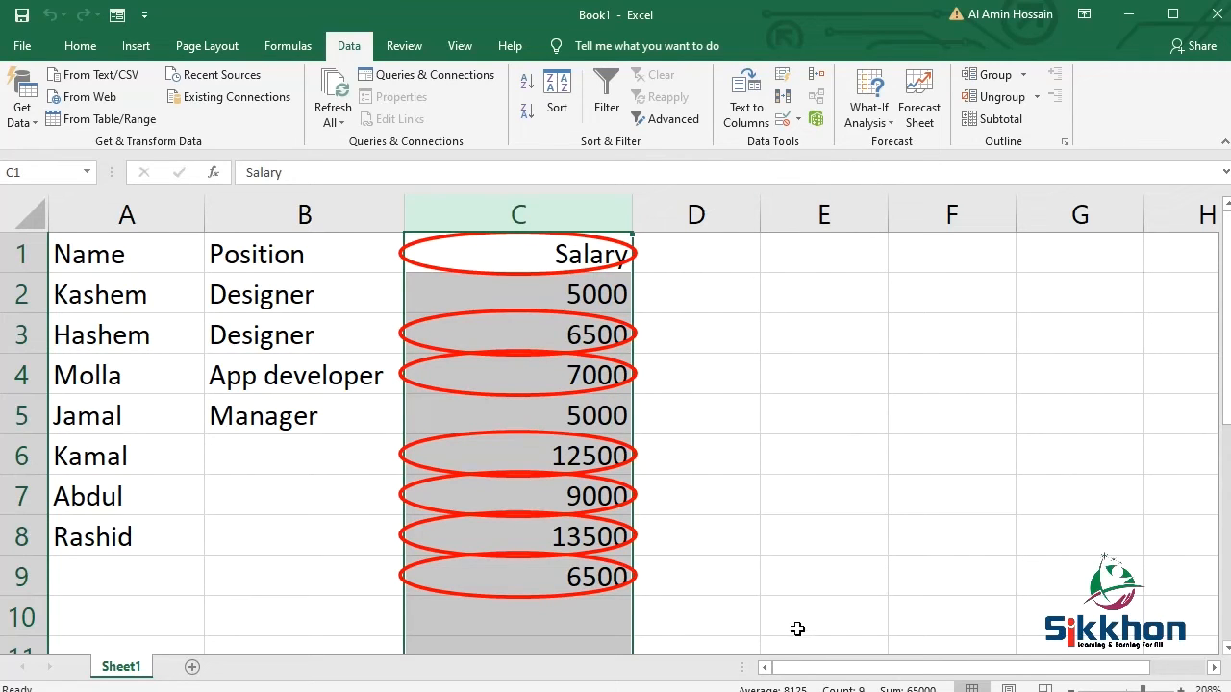
Step: Change the Salary column's validation rule to whole numbers not equal to 5000 and circle the invalid data again
left_click(783, 121)
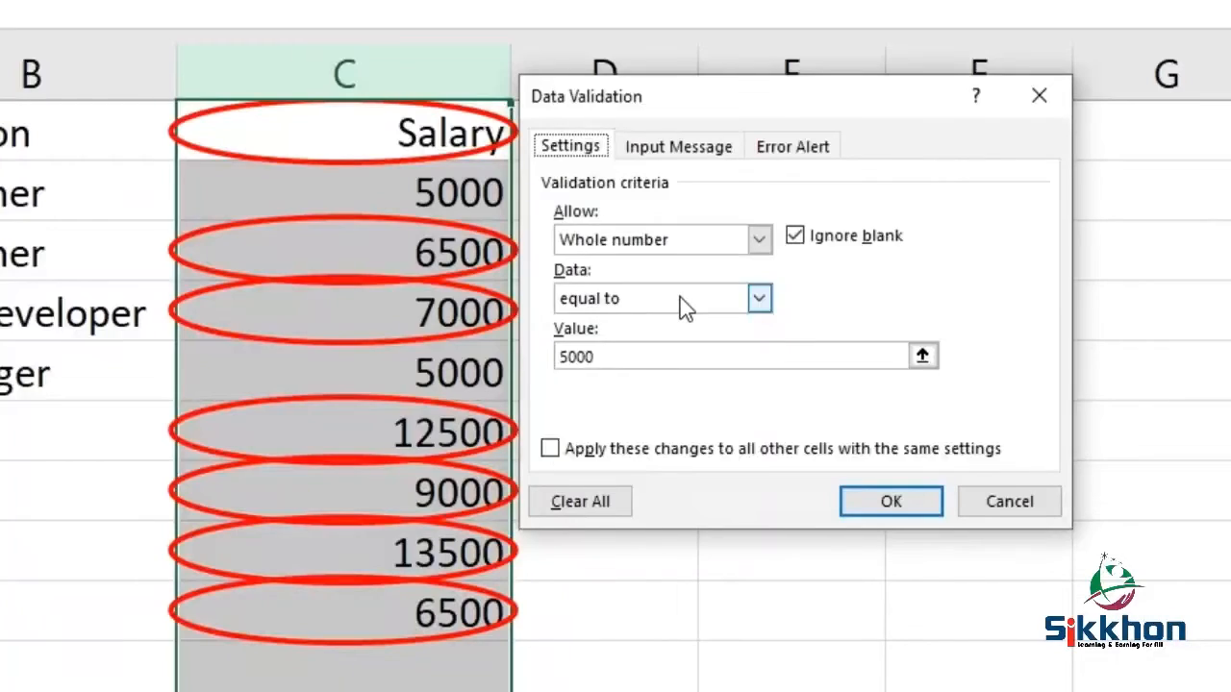
left_click(751, 369)
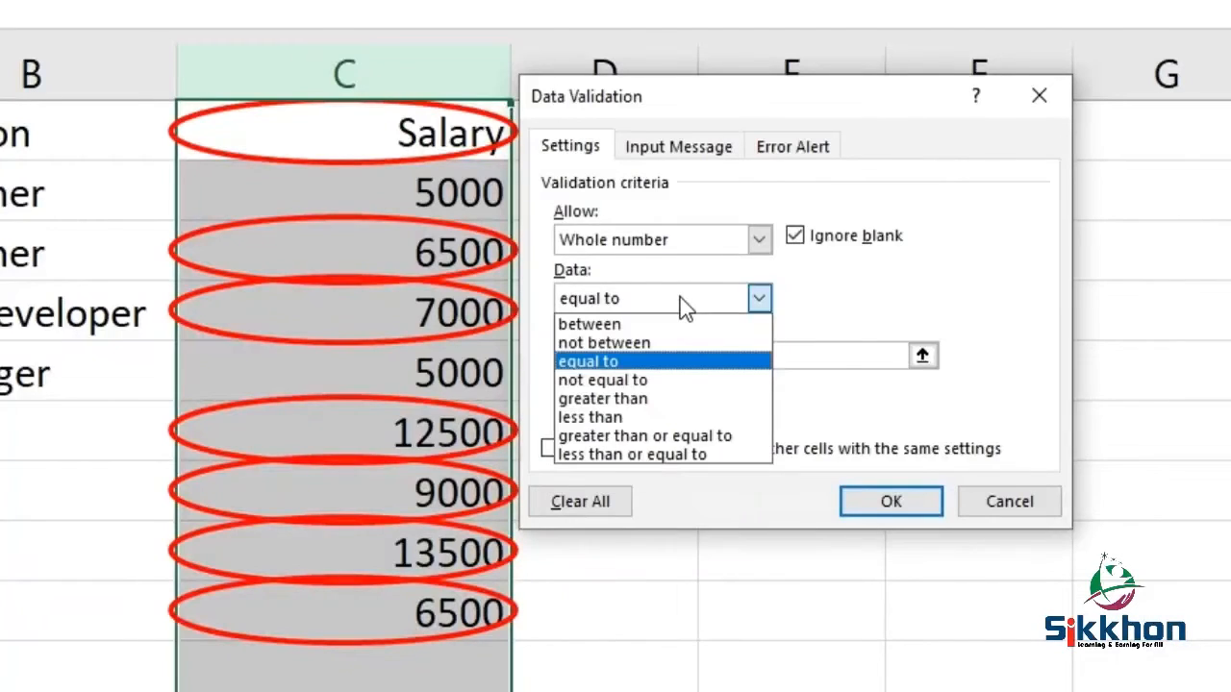
left_click(680, 380)
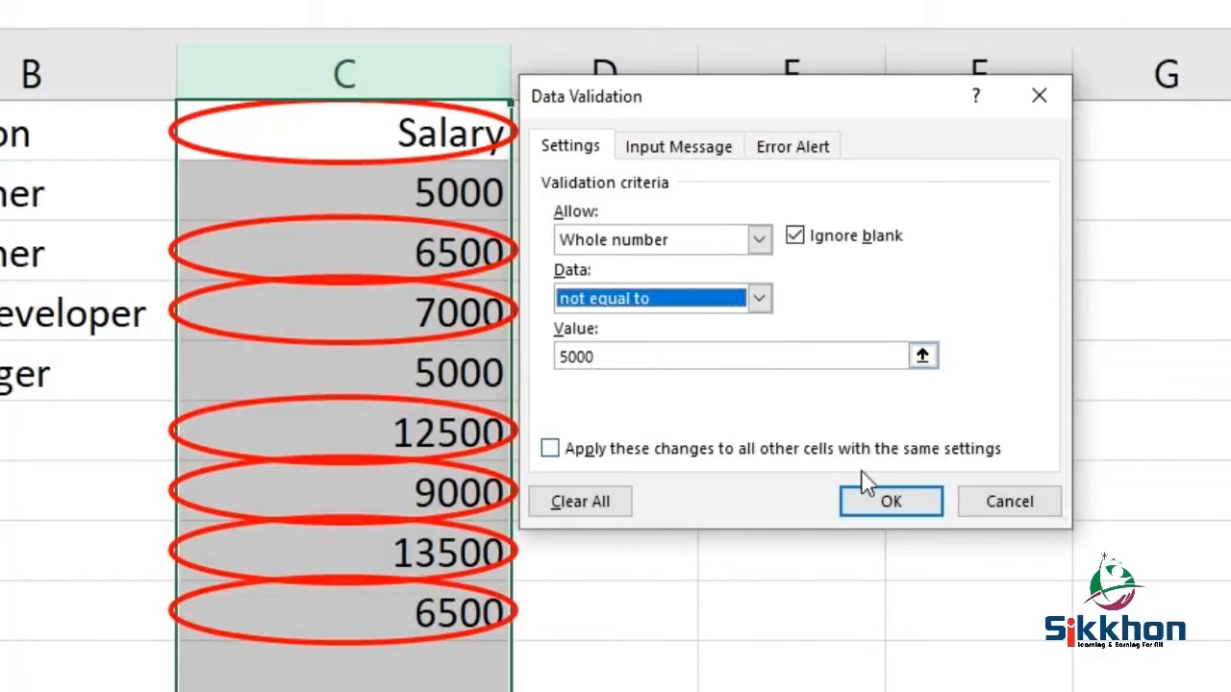
left_click(889, 496)
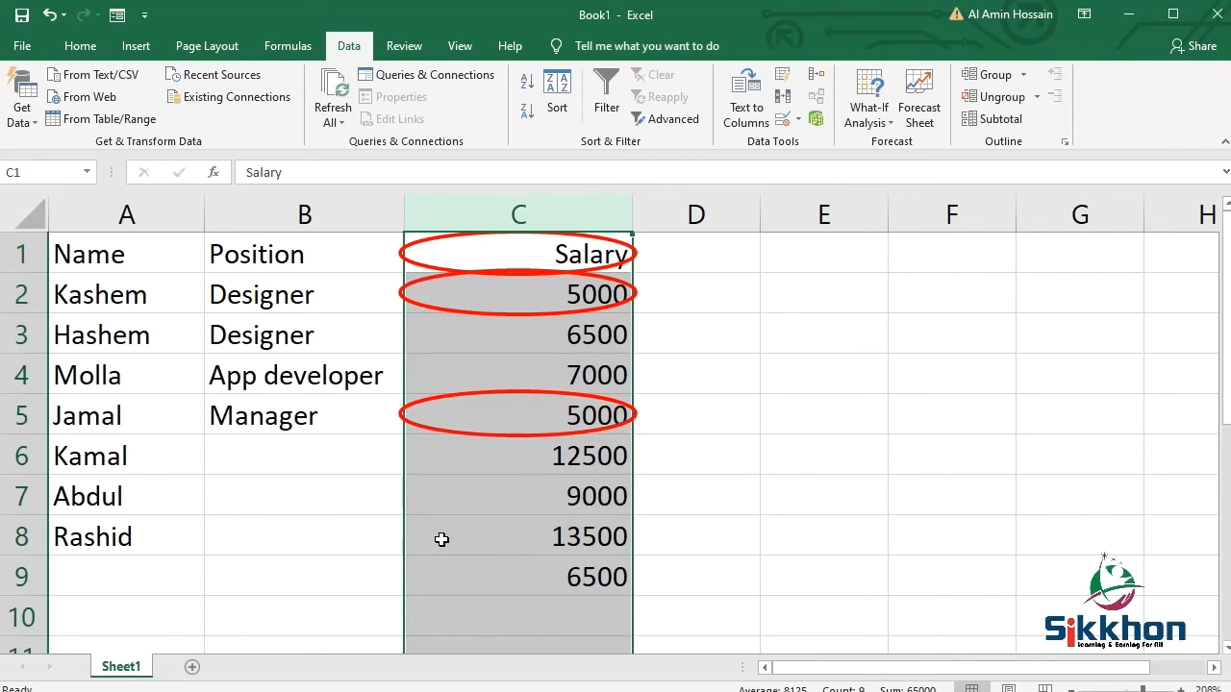
Step: Review the comparison options of the Salary column's validation rule and clear the validation circles from the sheet
left_click(784, 118)
left_click(775, 329)
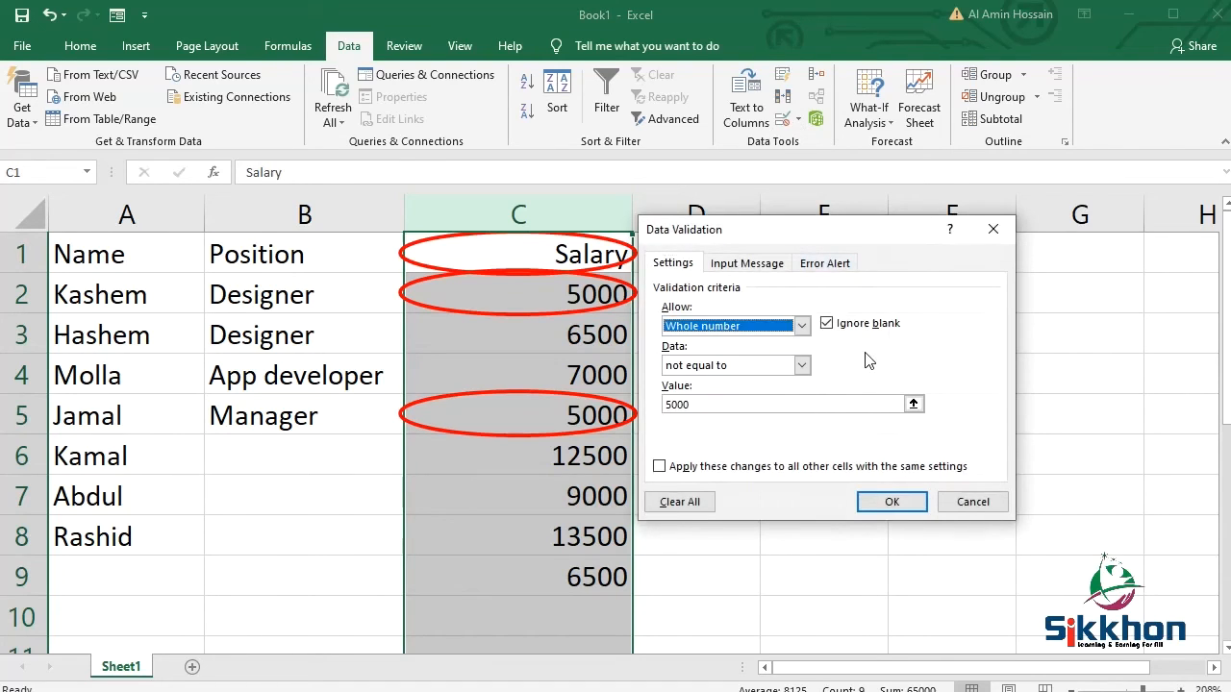
left_click(801, 365)
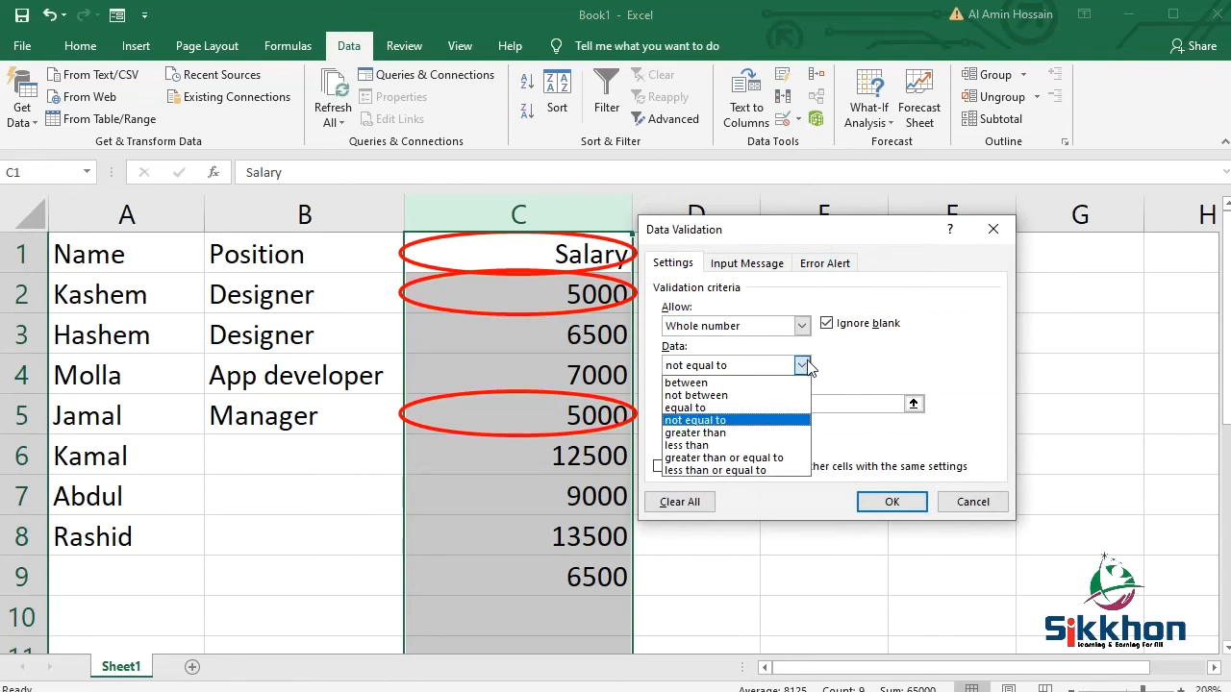
left_click(846, 361)
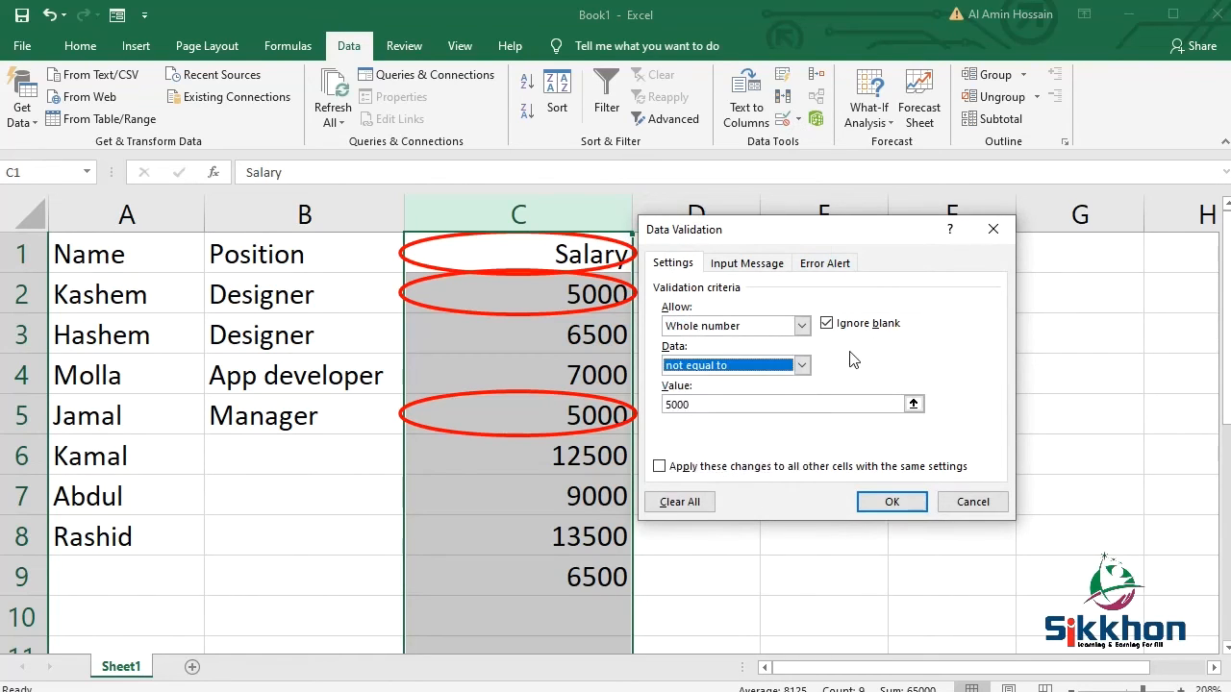
left_click(892, 501)
left_click(798, 119)
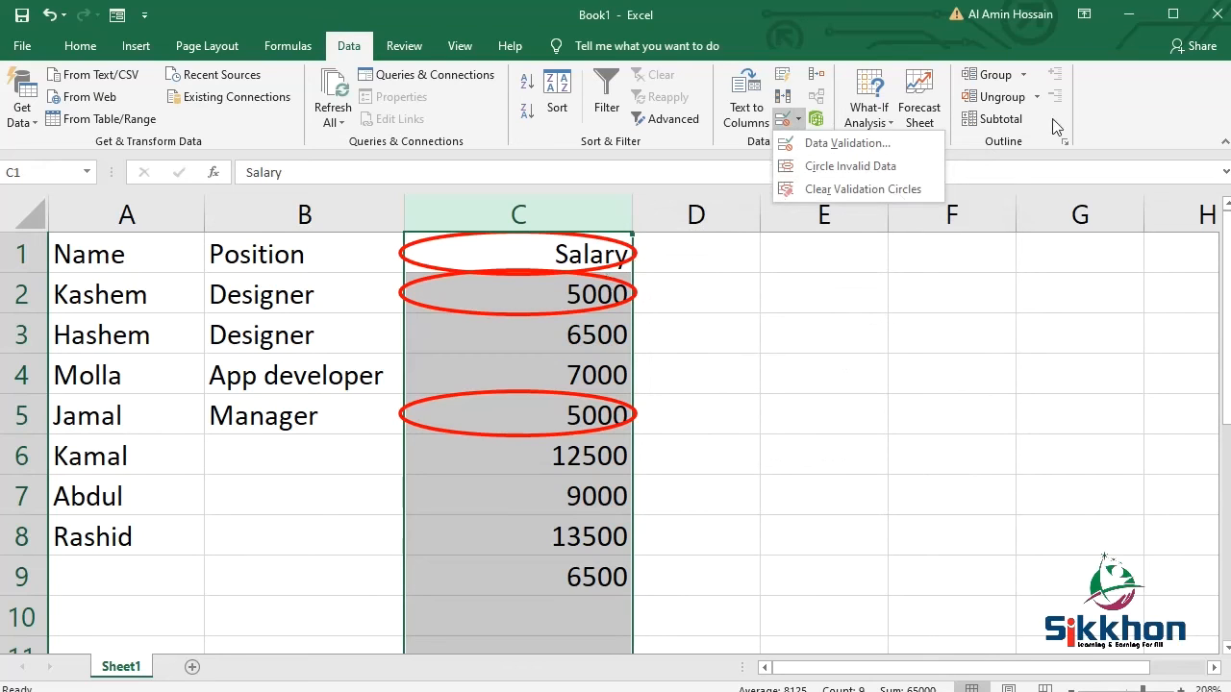
left_click(875, 189)
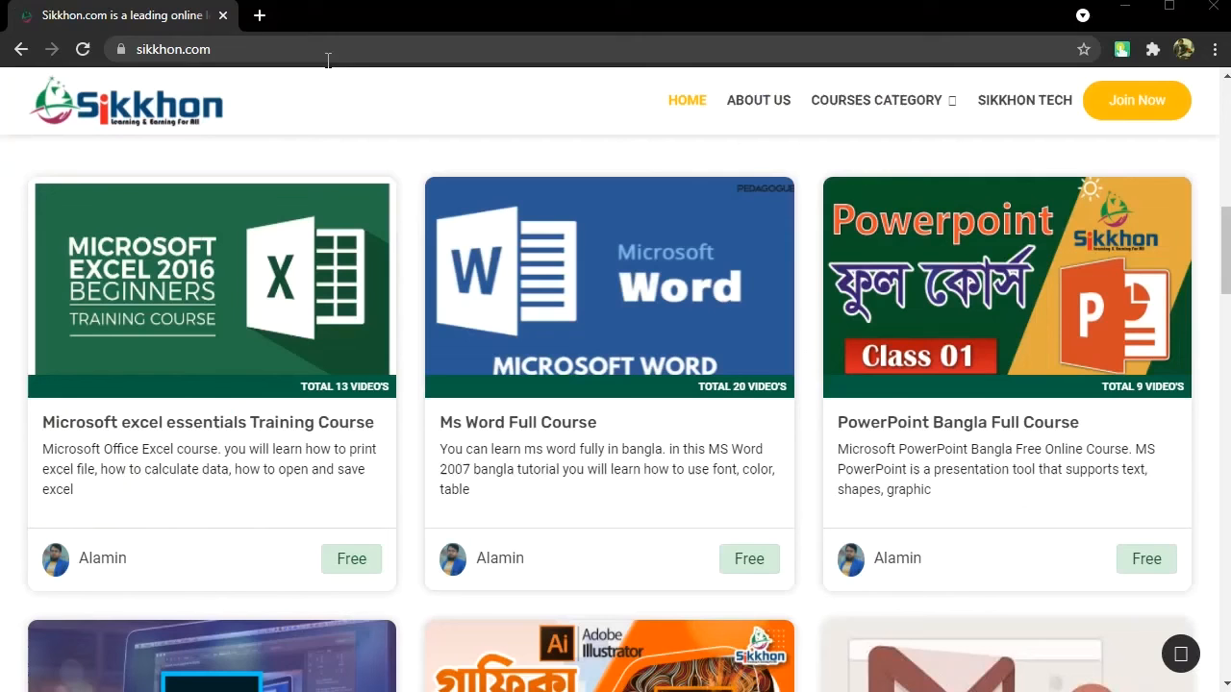
Step: Switch to the browser showing sikkhon.com, look over the course list and open the site's forum
left_click(330, 49)
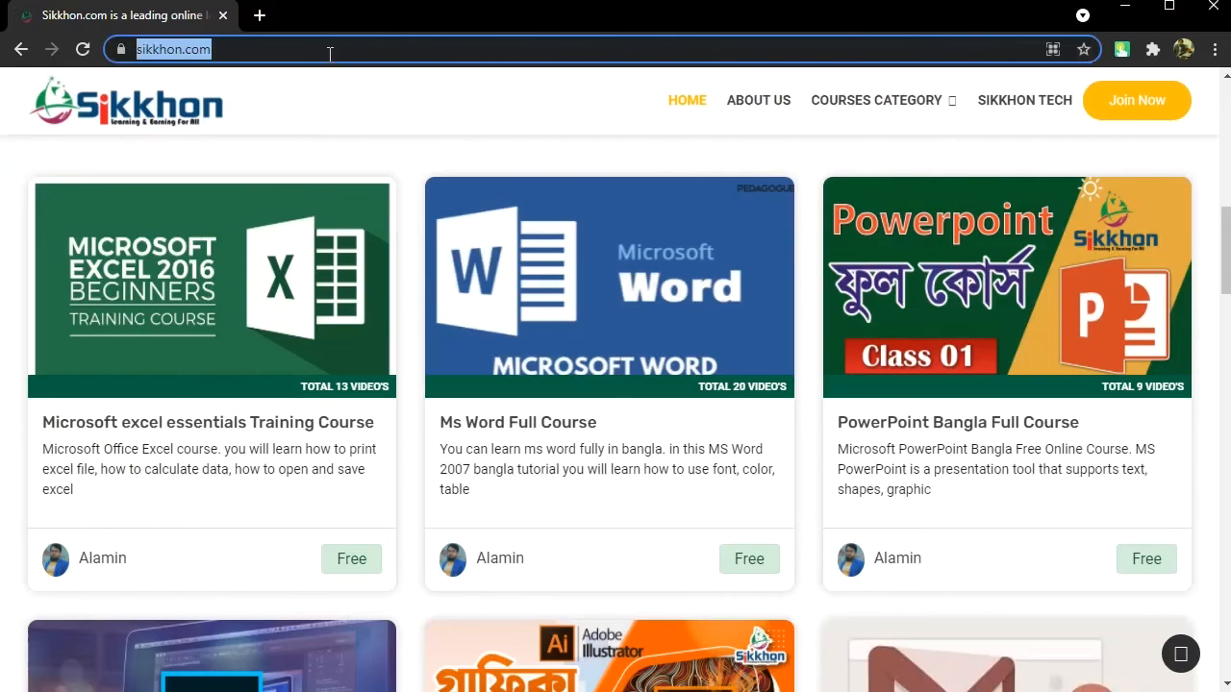
scroll(753, 195, "down", 1)
left_click_drag(1227, 237, 1225, 95)
left_click(1121, 96)
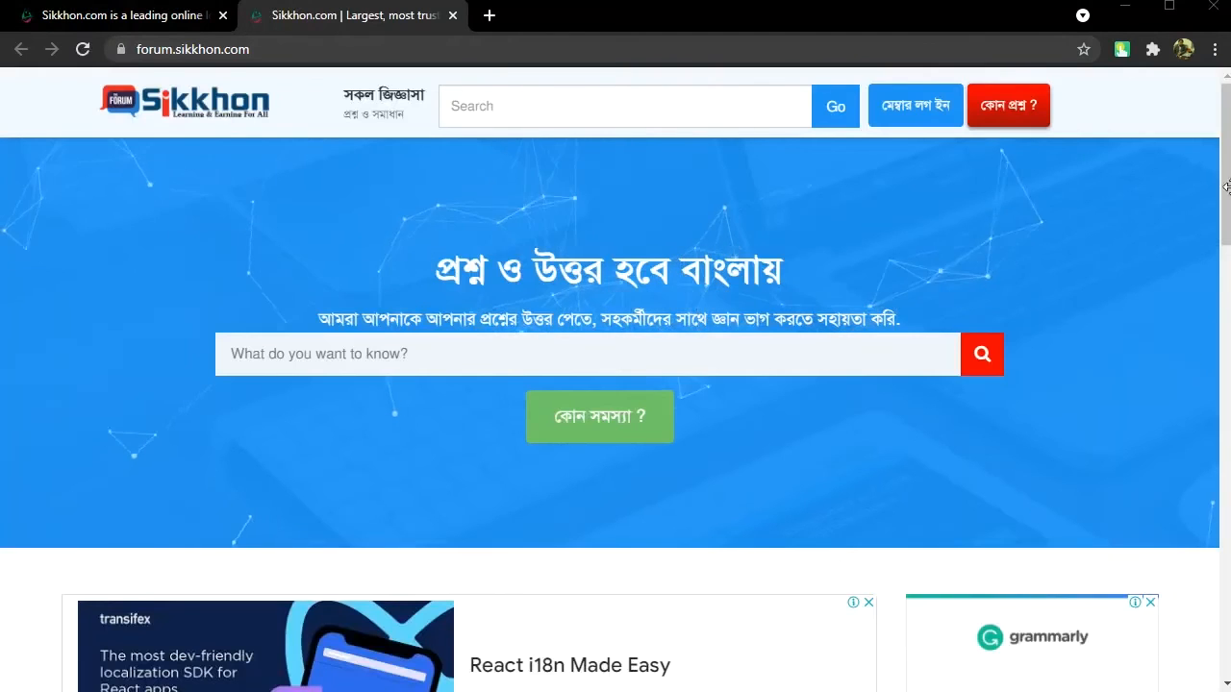
Step: Look through the forum's question list and open the question on grouping and ungrouping Photoshop layers
left_click_drag(1227, 170, 1227, 383)
scroll(455, 365, "down", 1)
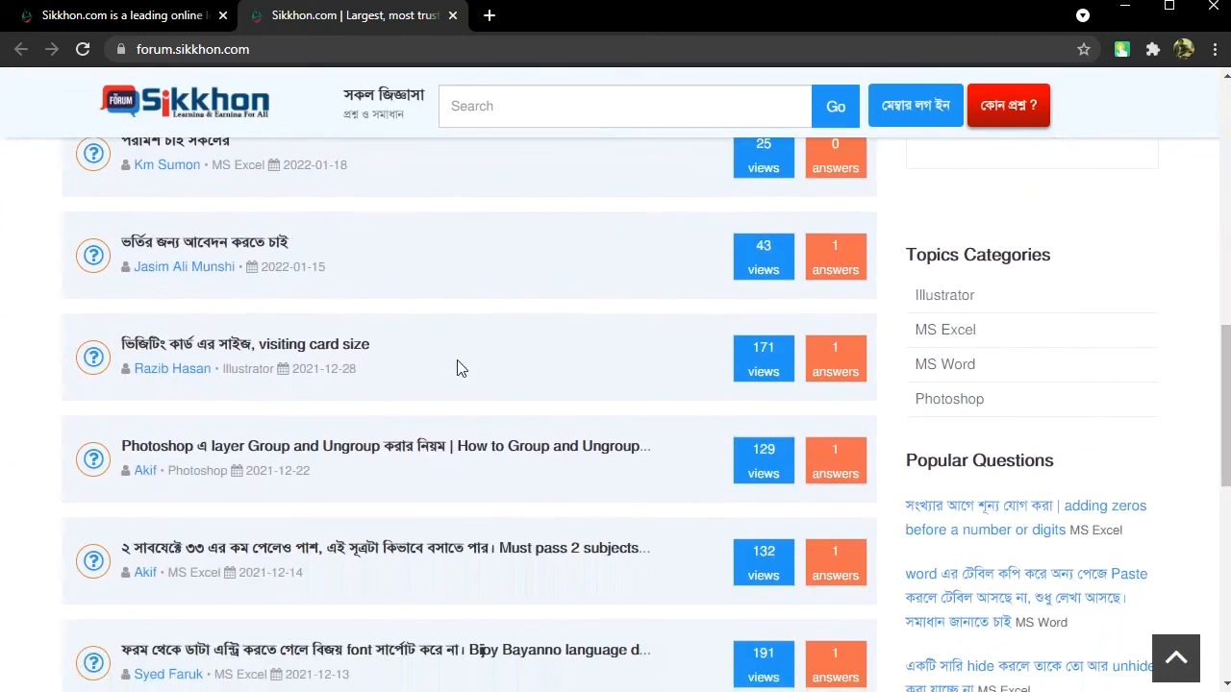
left_click(352, 462)
left_click(678, 450)
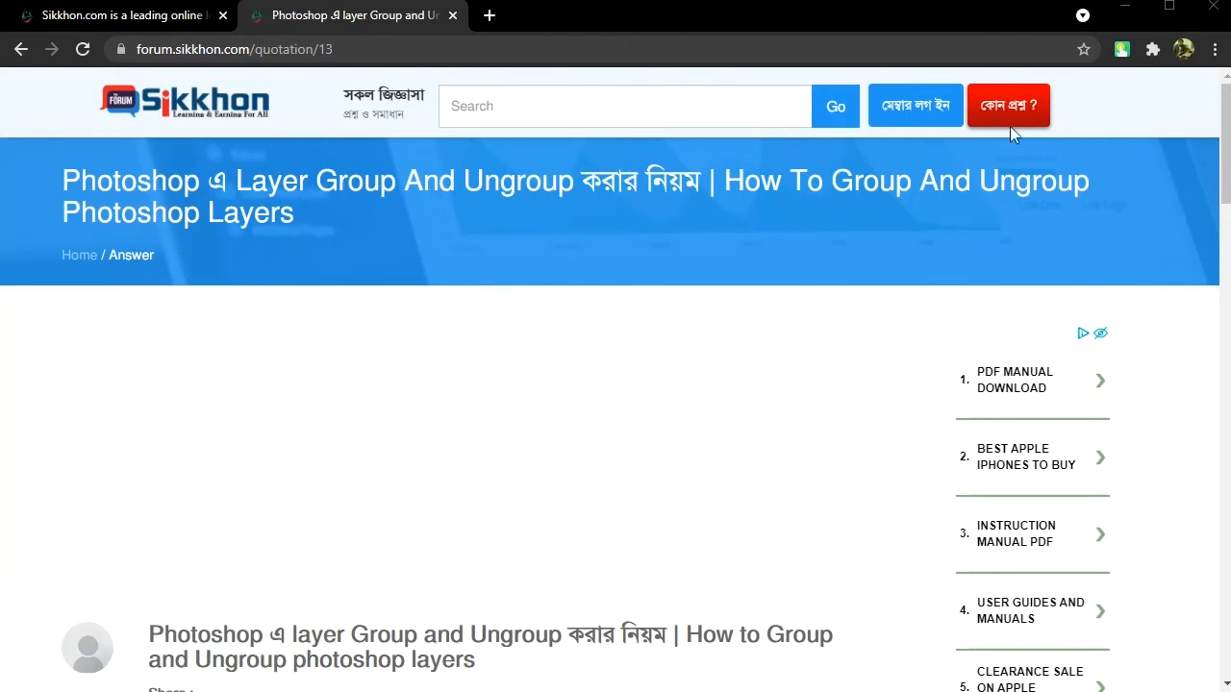
Step: Go to the forum's member login page, continue to the sign-up page and view the registration form
left_click(912, 109)
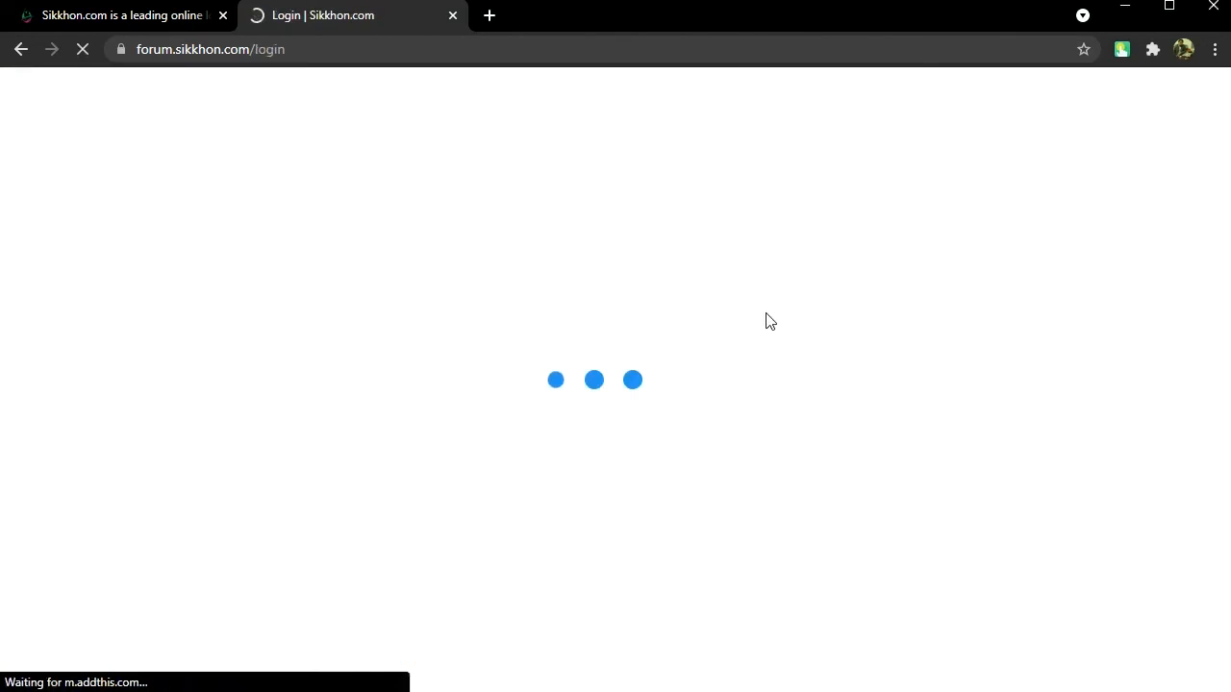
left_click(247, 481)
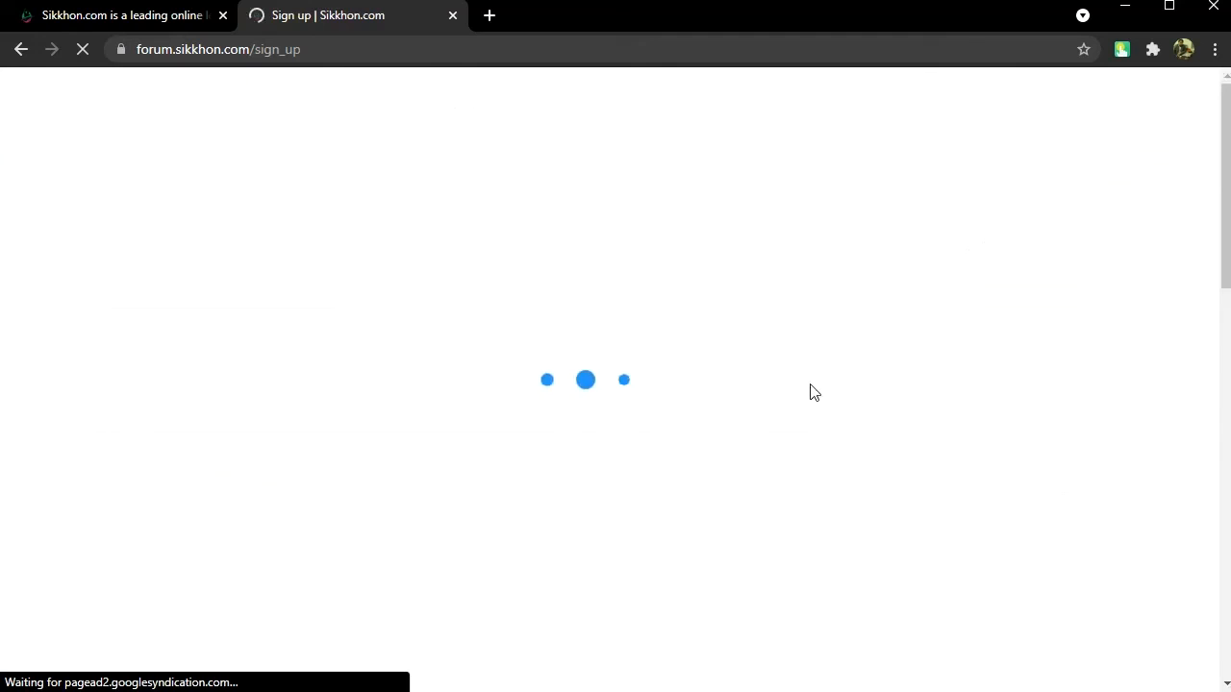
scroll(810, 390, "down", 4)
scroll(1200, 360, "up", 2)
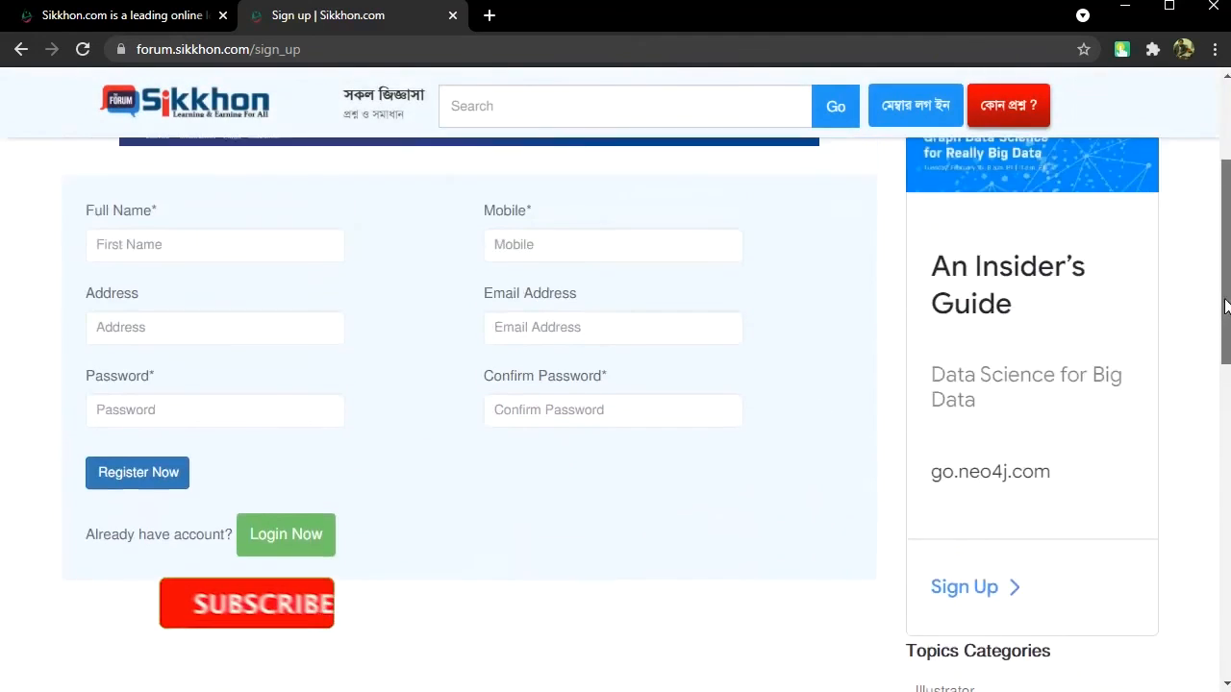
Step: Open the popular MS Excel question on adding zeros before a number or digits and view its Leave a Reply section
left_click_drag(1226, 306, 1223, 514)
left_click(952, 298)
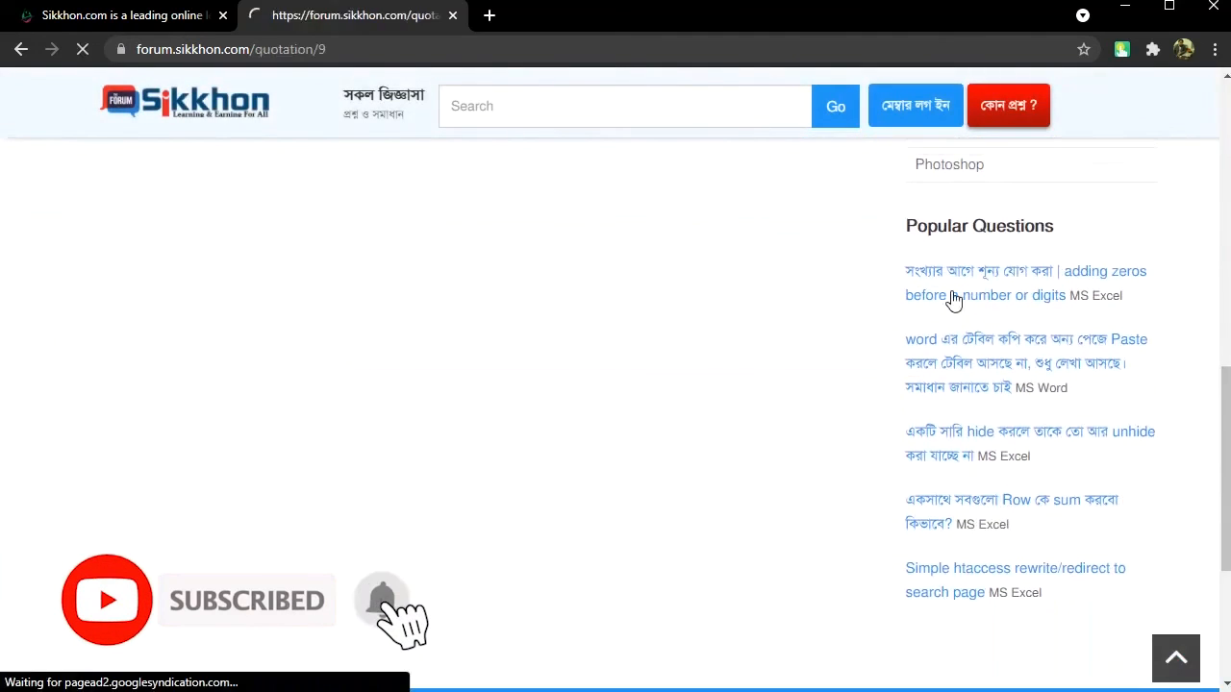
left_click_drag(1225, 150, 1221, 596)
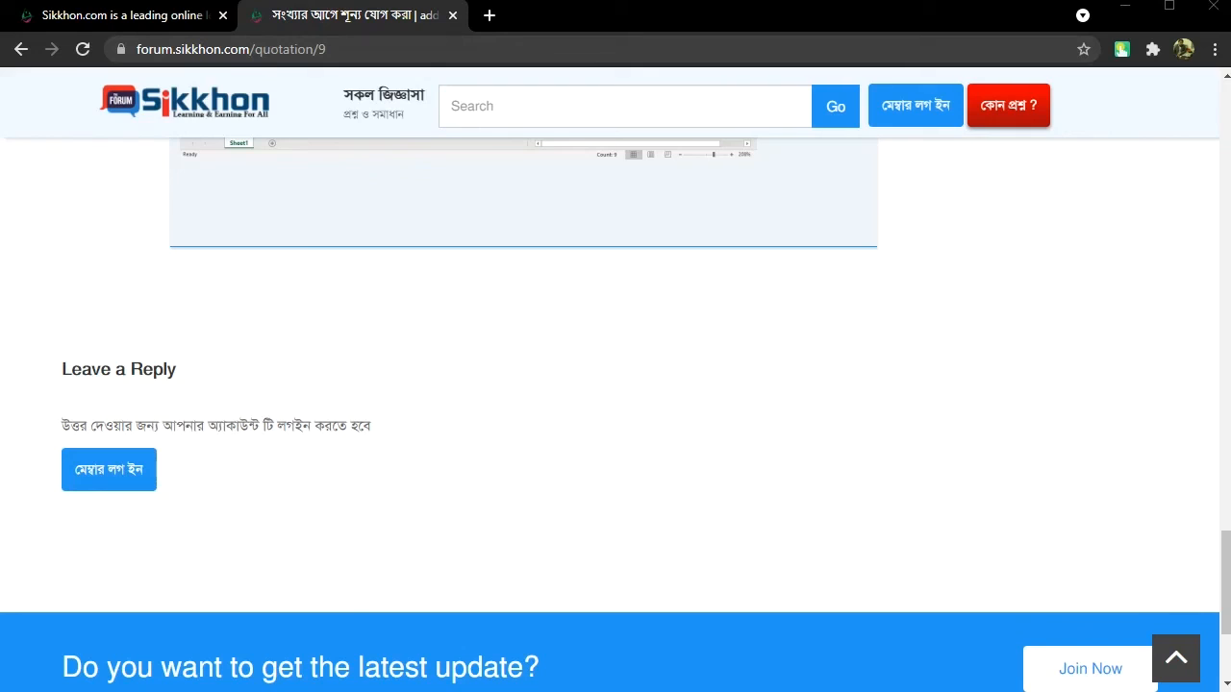
right_click(449, 429)
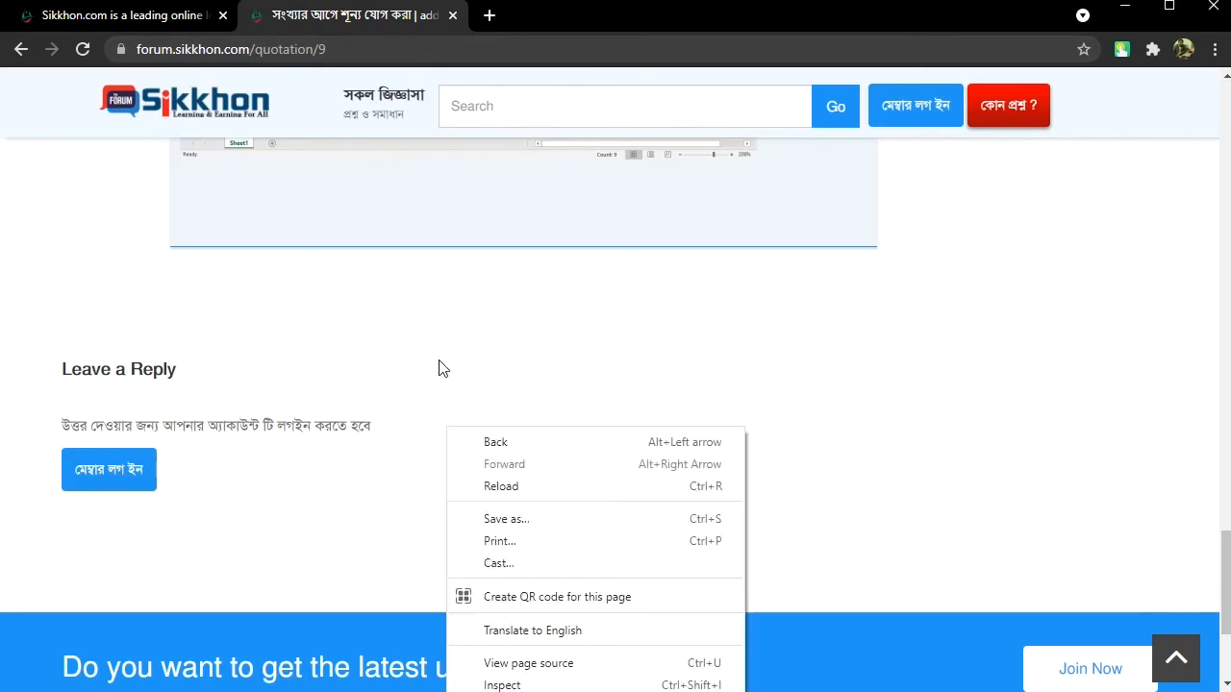